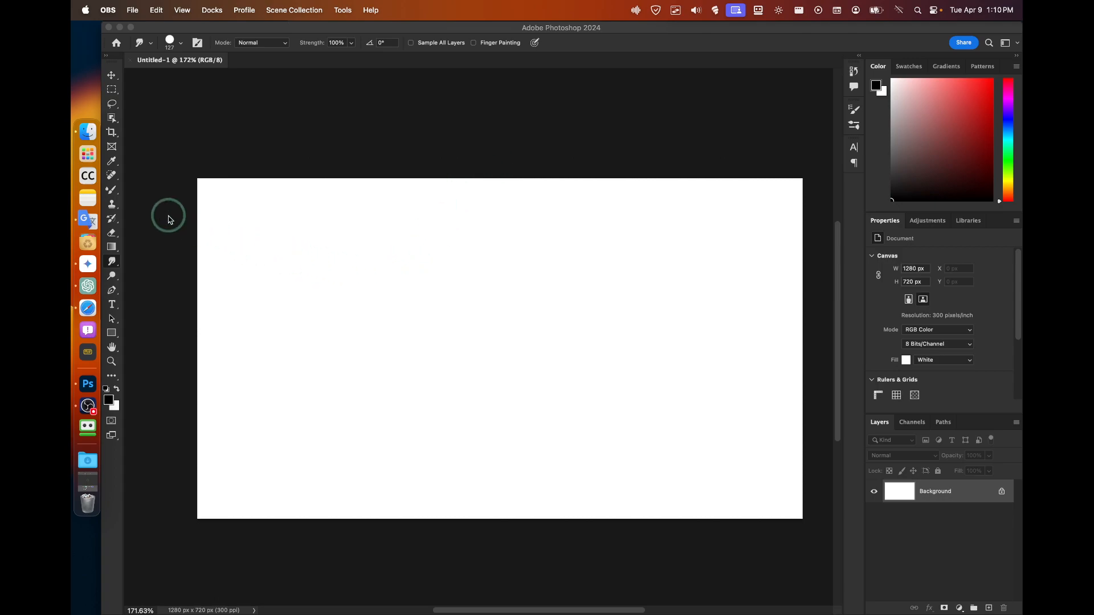
# Replace the mixer brush with the regular Brush Tool from the toolbar's brush group.
pyautogui.click(112, 194)
pyautogui.click(112, 194)
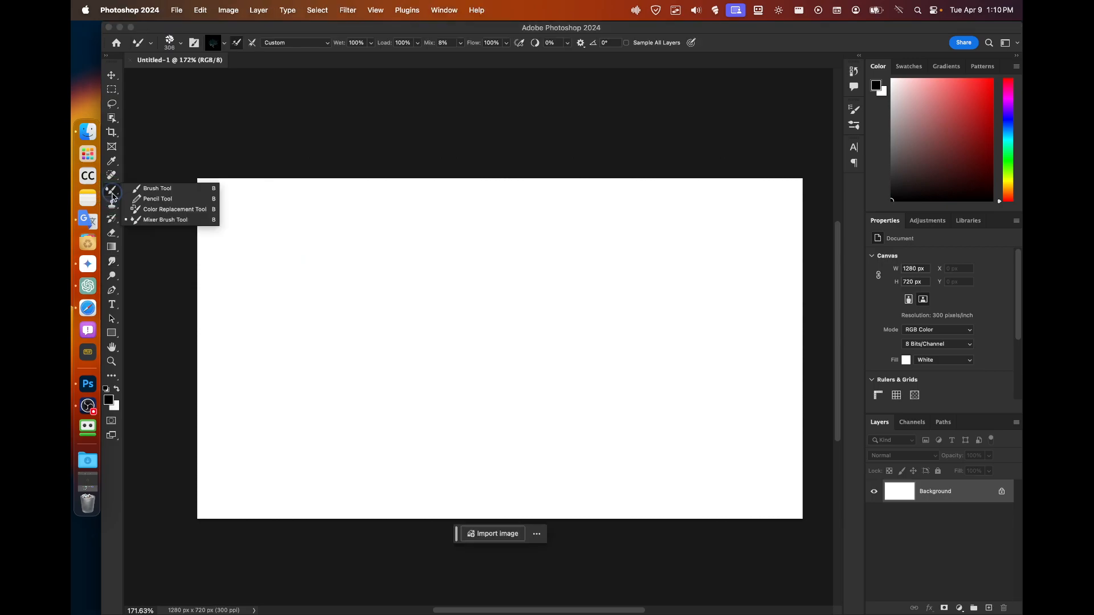
pyautogui.click(146, 191)
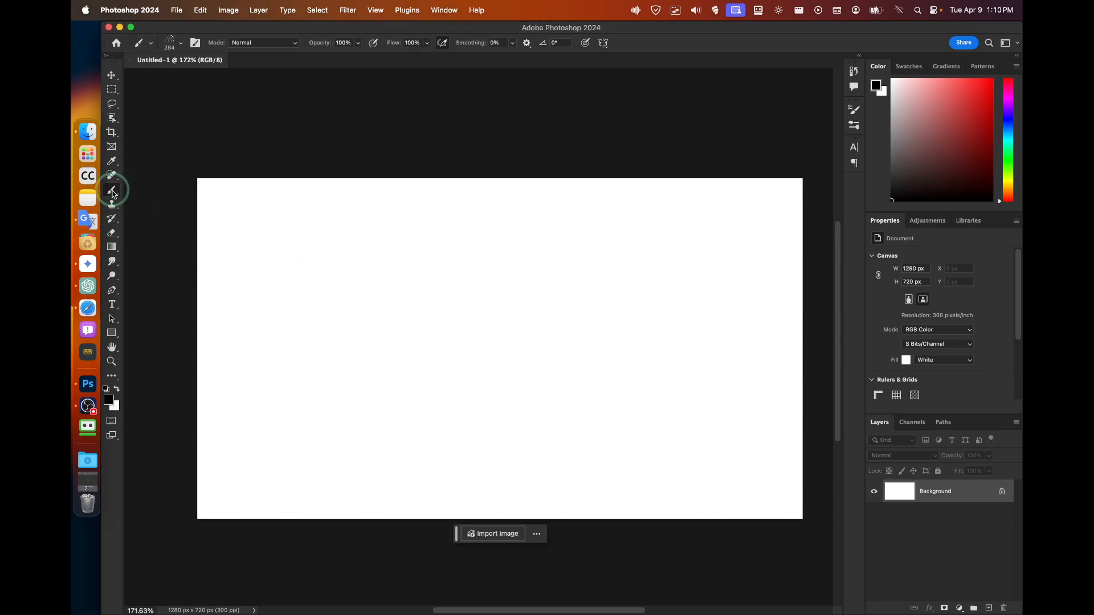
pyautogui.click(114, 193)
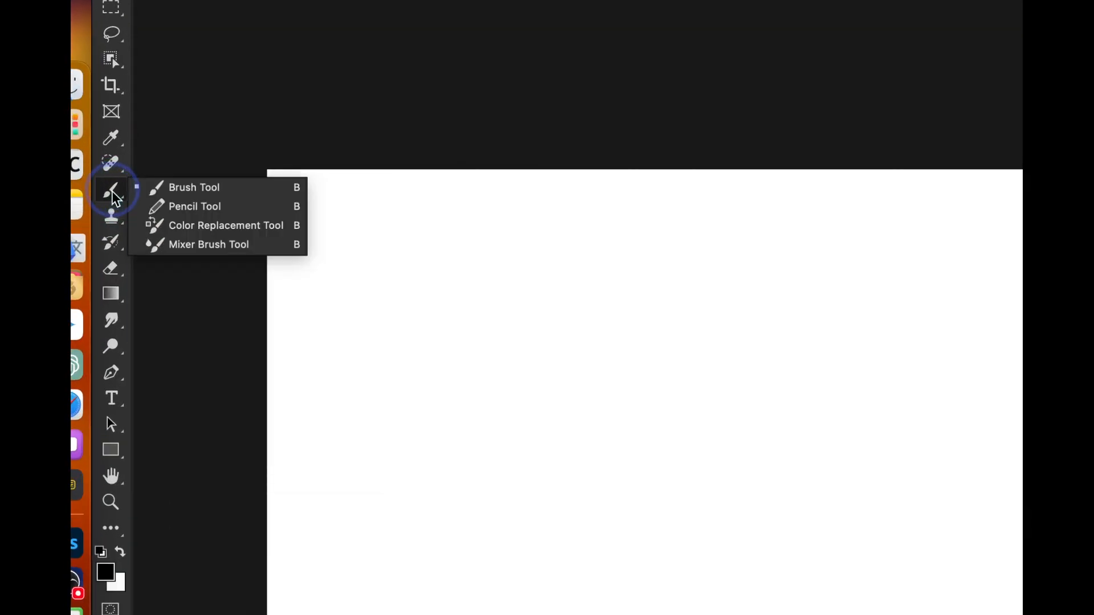
pyautogui.click(158, 190)
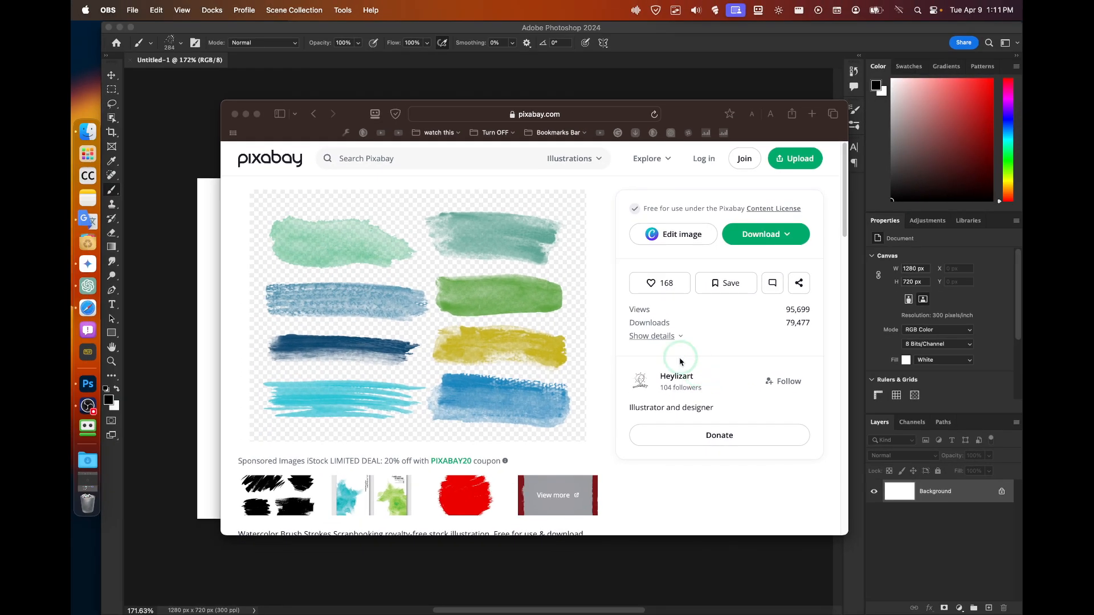
# Review the Pixabay brush-strokes image's details and content license summary.
pyautogui.click(660, 338)
pyautogui.click(660, 339)
pyautogui.scroll(-5, 448, 360)
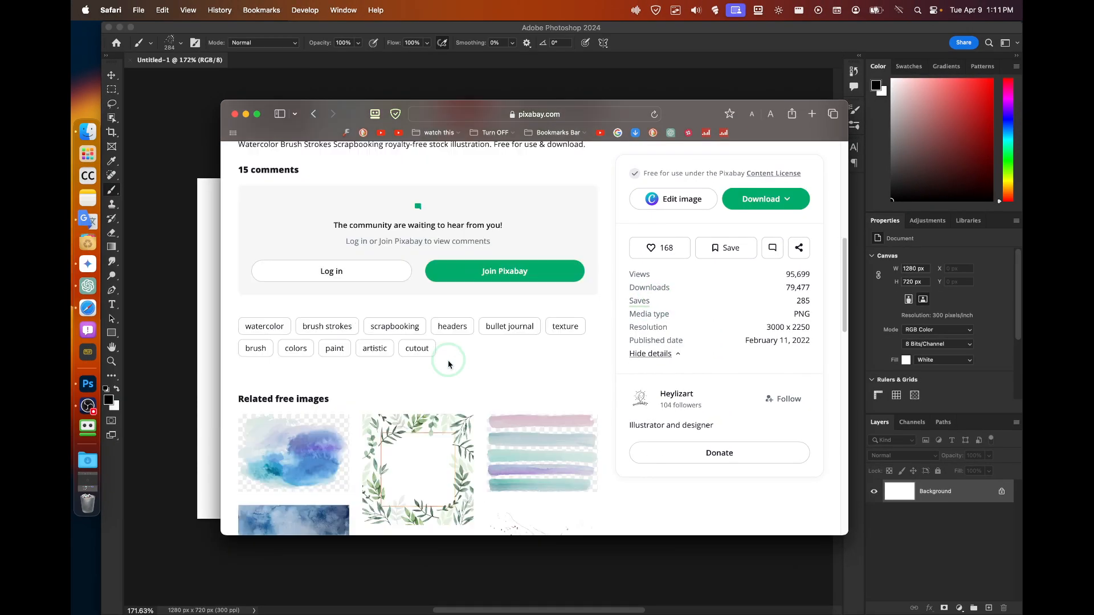
pyautogui.scroll(5, 447, 361)
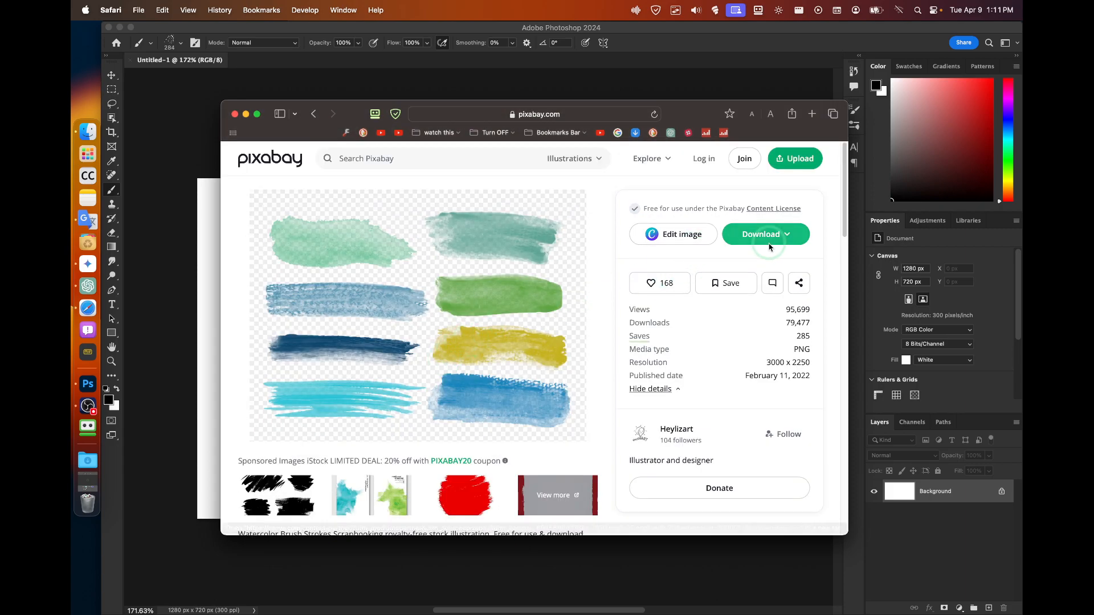
pyautogui.click(766, 213)
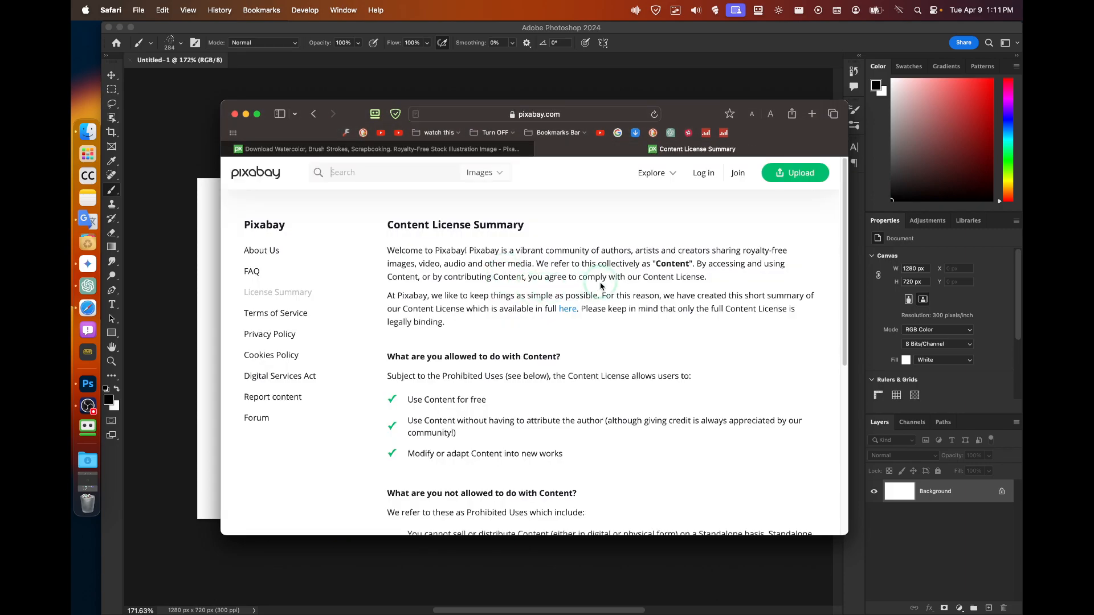
pyautogui.scroll(-1, 487, 314)
pyautogui.click(401, 150)
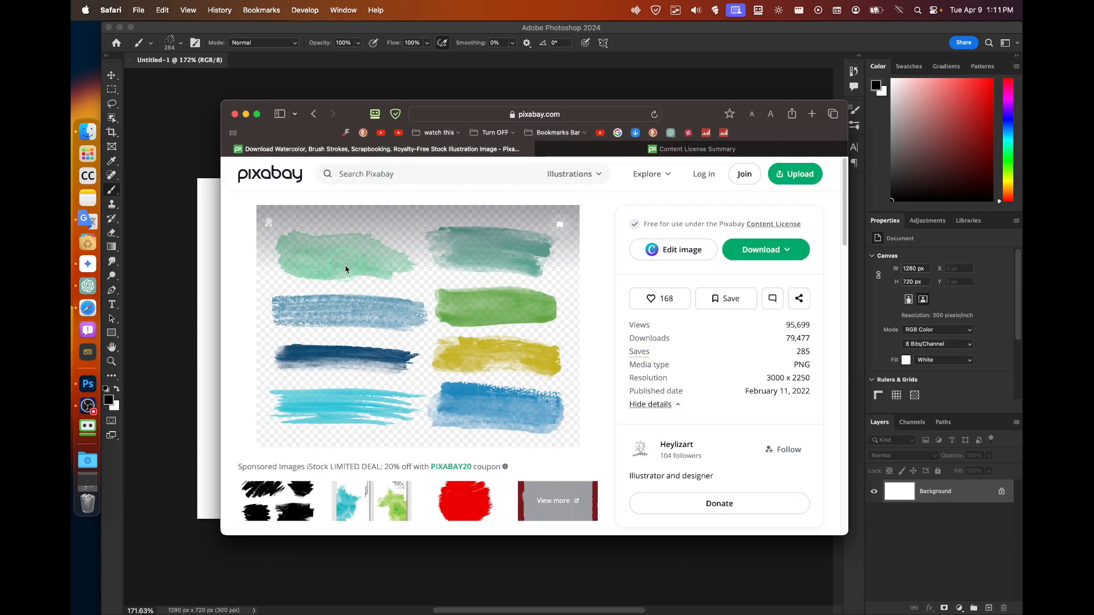
# Save the Pixabay page to Downloads and try placing the saved page onto the Photoshop canvas.
pyautogui.moveTo(425, 103); pyautogui.dragTo(698, 109)
pyautogui.rightClick(674, 263)
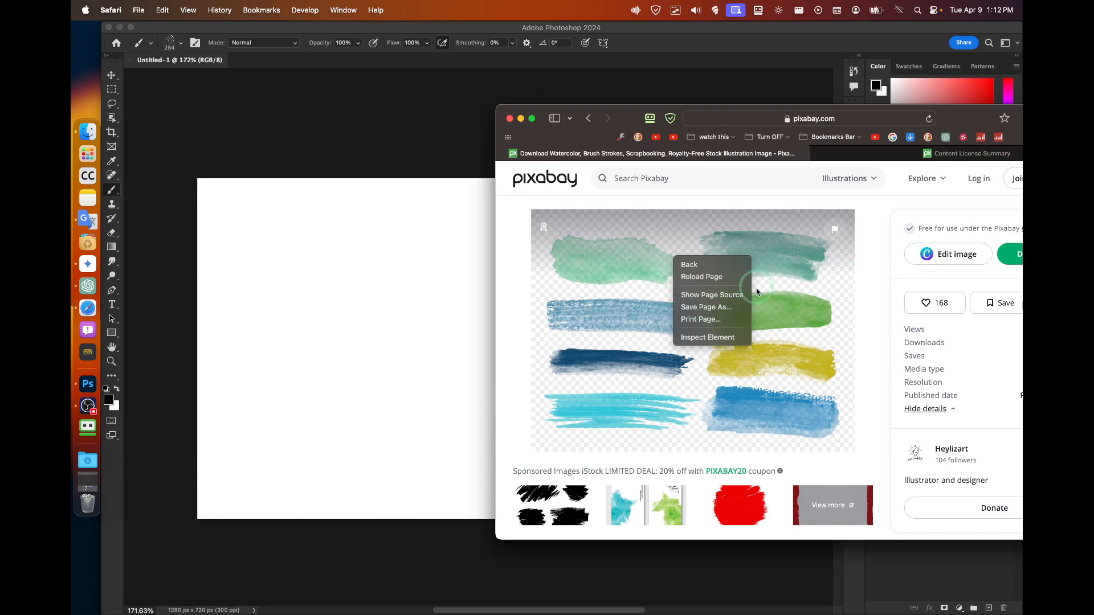
pyautogui.click(735, 309)
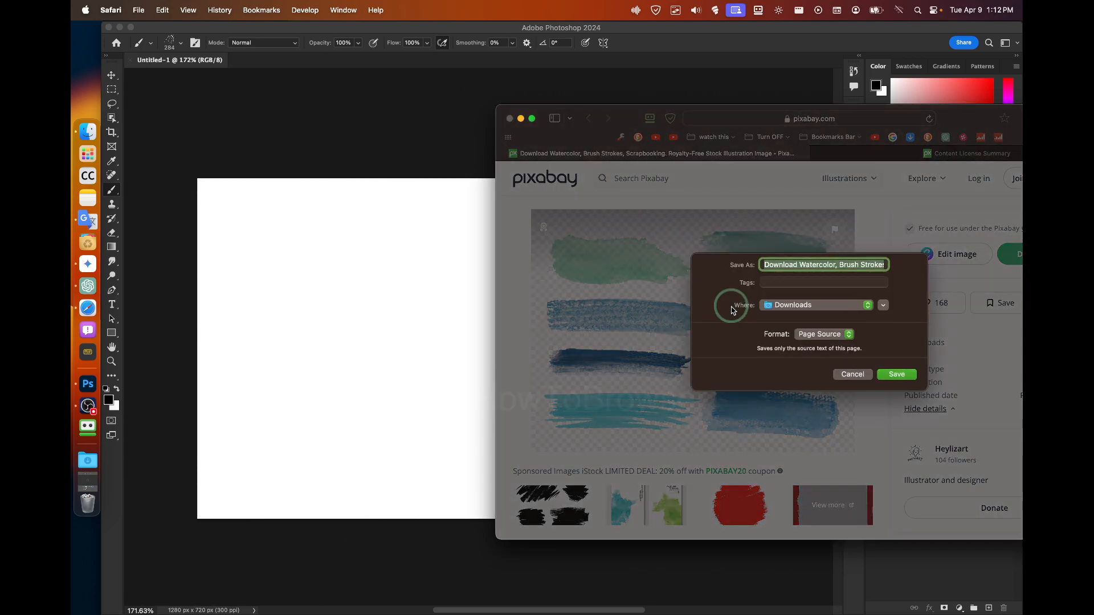
pyautogui.click(899, 375)
pyautogui.click(96, 461)
pyautogui.moveTo(167, 351); pyautogui.dragTo(334, 257)
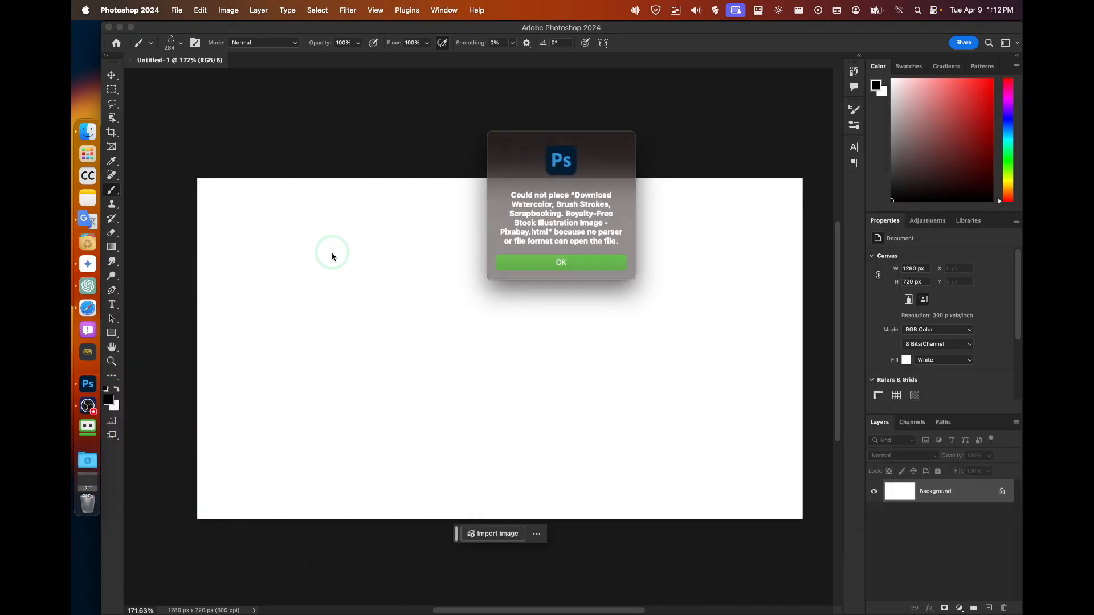
# Dismiss the could-not-place error and undo the stray splatter stroke on the canvas.
pyautogui.click(535, 262)
pyautogui.click(93, 457)
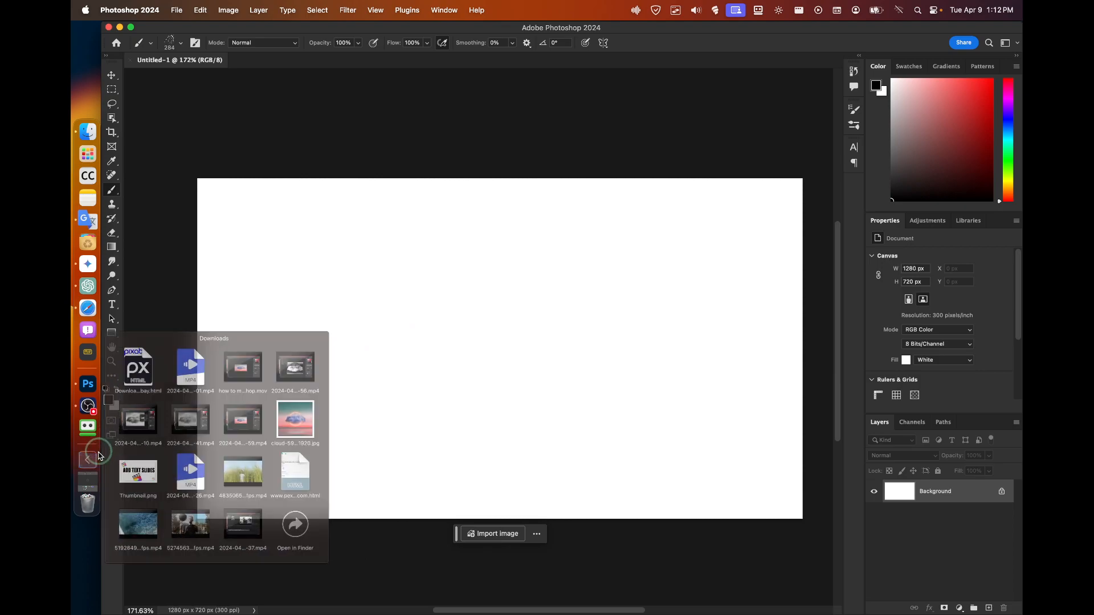
pyautogui.click(511, 329)
pyautogui.press('super+z')
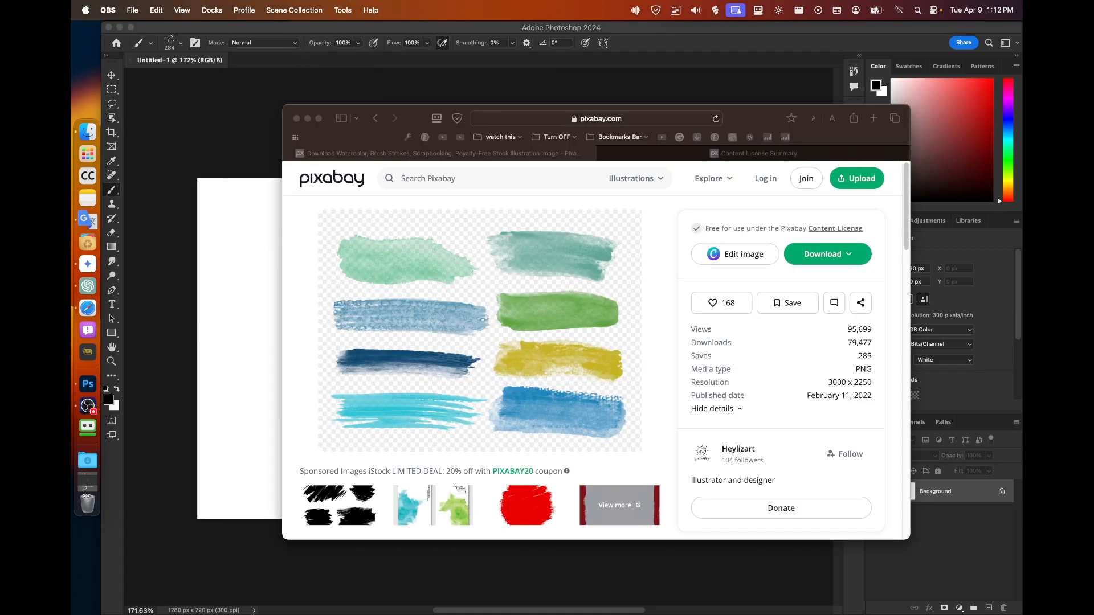
# Download the watercolor brush-strokes PNG from Pixabay at a larger size, then return to Photoshop's downloads list.
pyautogui.click(806, 255)
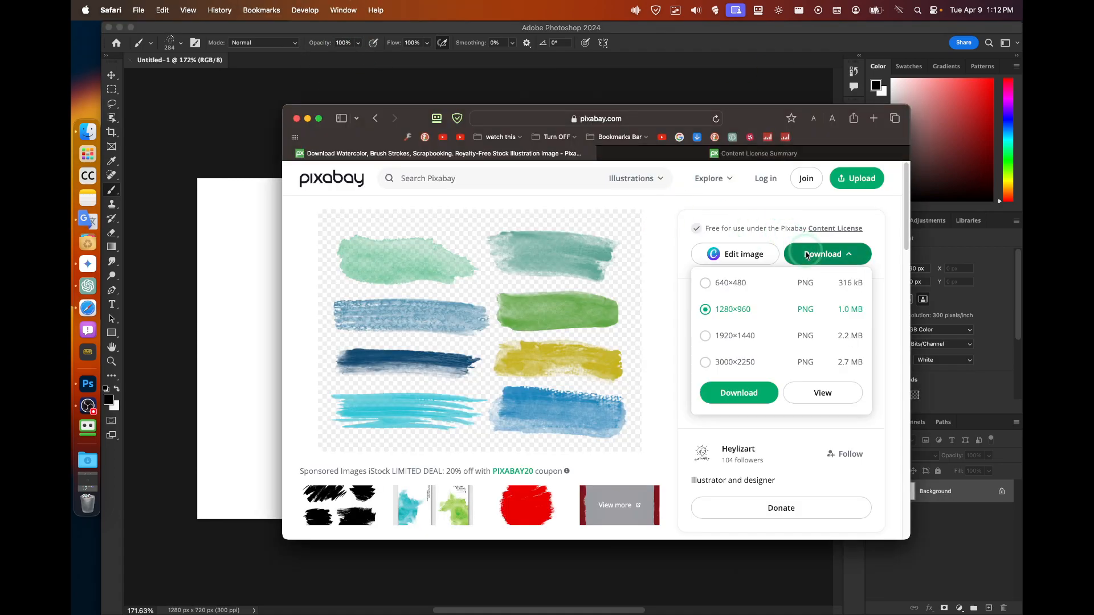
pyautogui.click(749, 309)
pyautogui.click(734, 336)
pyautogui.click(735, 363)
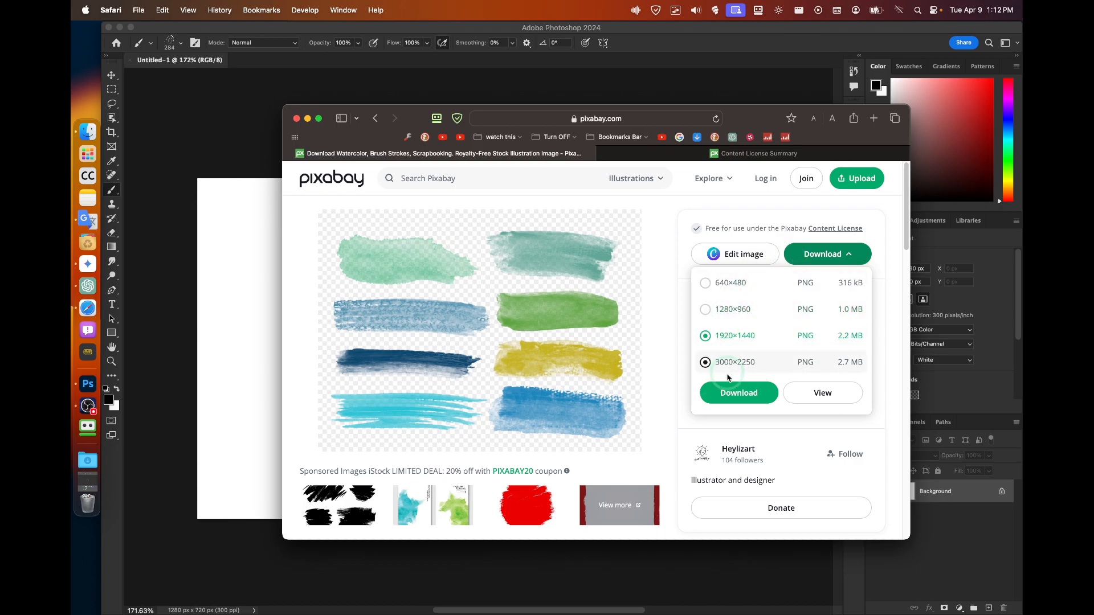
pyautogui.click(659, 345)
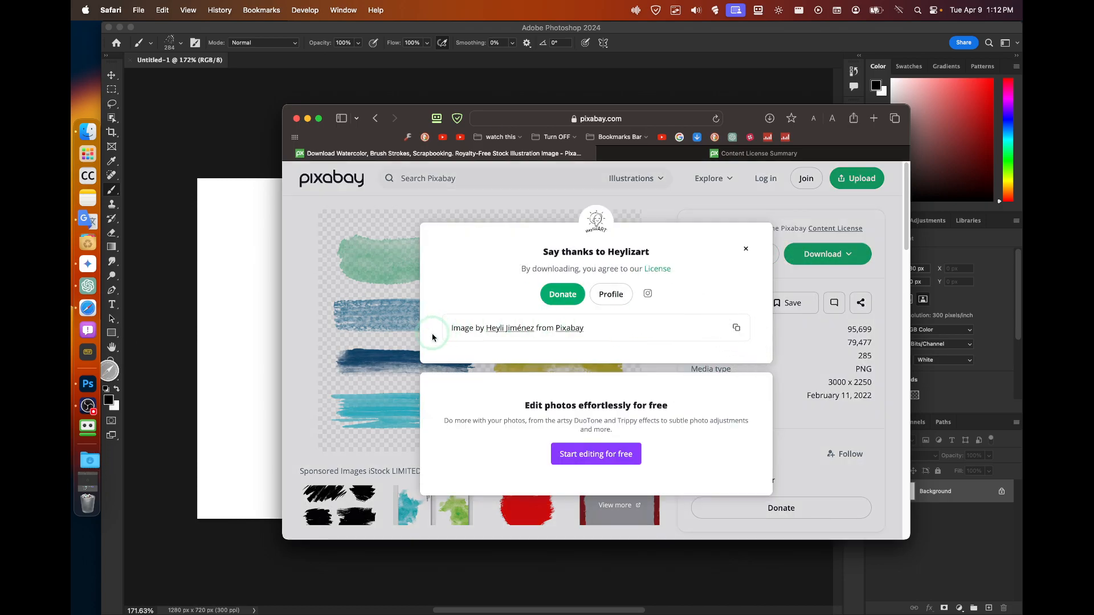
pyautogui.click(246, 124)
pyautogui.click(88, 459)
# Place the downloaded watercolor PNG on the canvas, commit it, and nudge it to X 194, Y 43.
pyautogui.moveTo(157, 383); pyautogui.dragTo(419, 249)
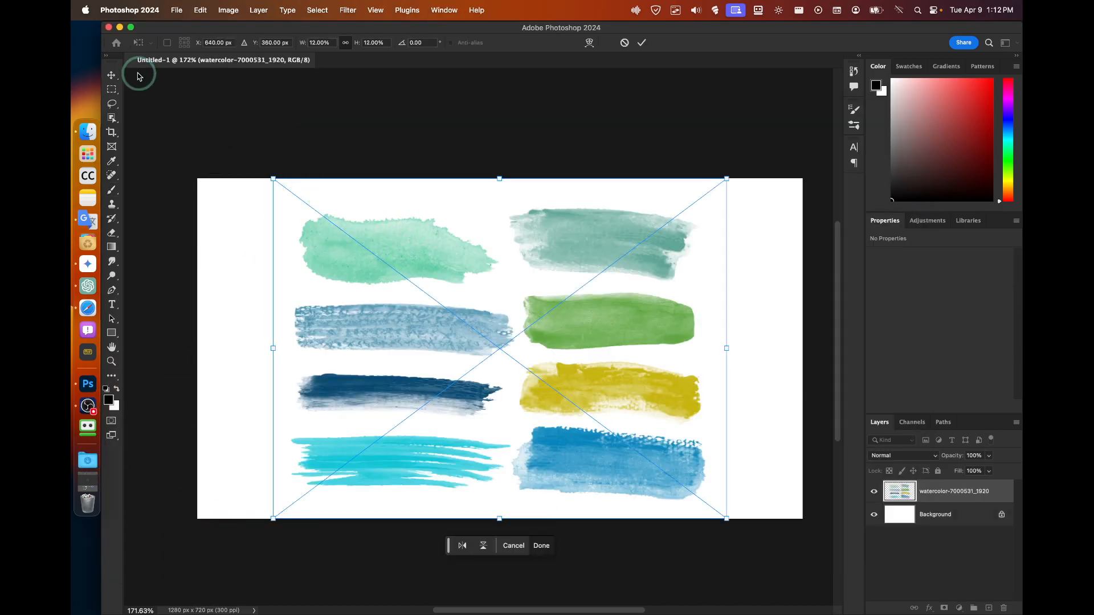
pyautogui.click(116, 78)
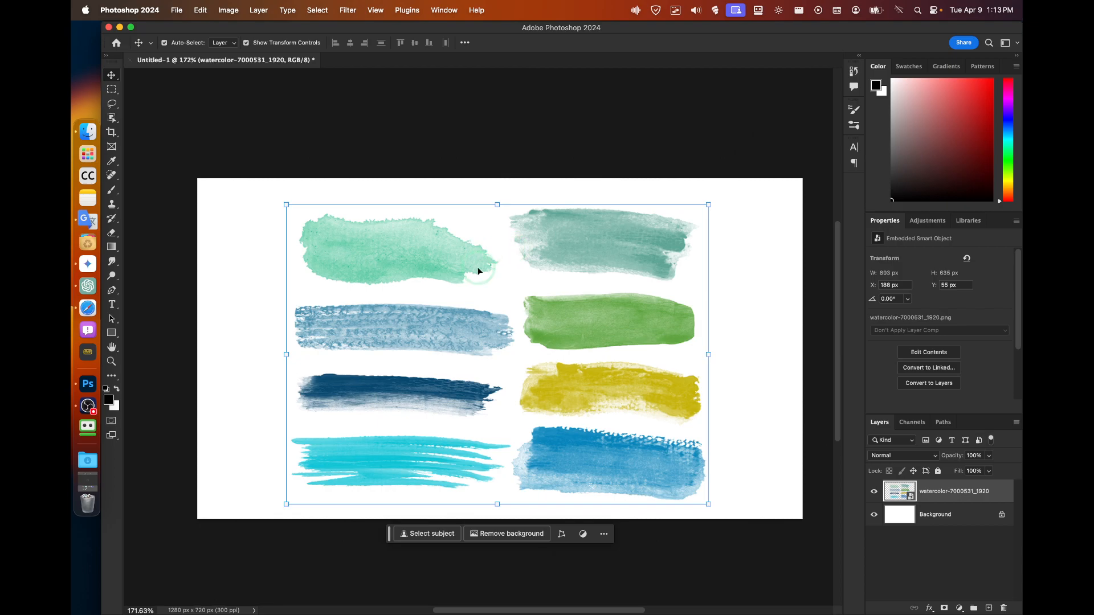
pyautogui.moveTo(429, 249); pyautogui.dragTo(431, 243)
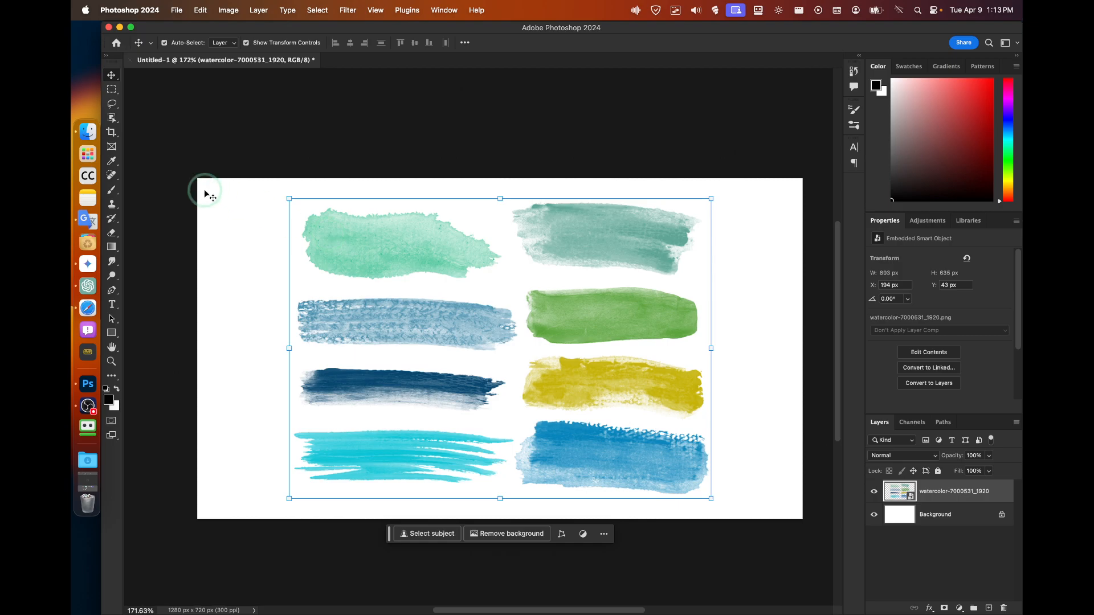
# Copy the marquee-selected top-right teal stroke to Layer 1 and hide the full watercolor layer.
pyautogui.click(112, 189)
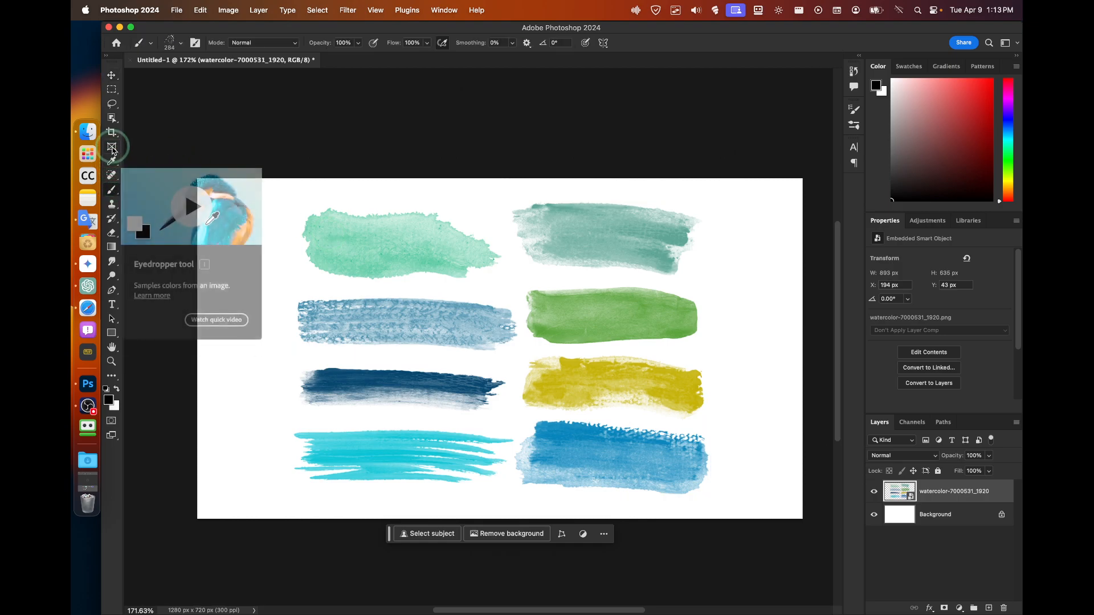
pyautogui.click(112, 89)
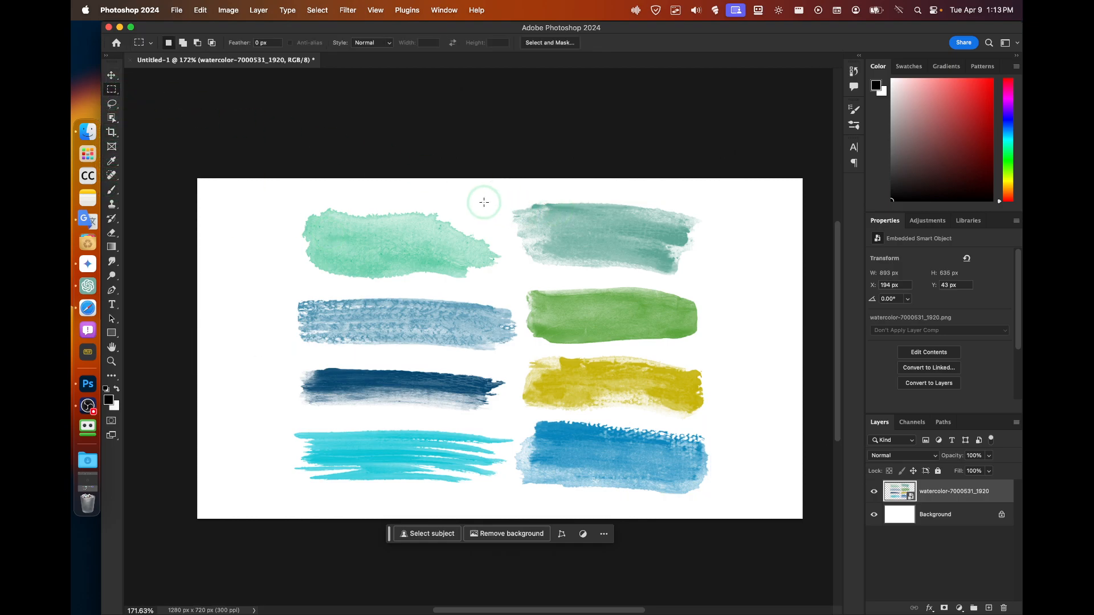
pyautogui.moveTo(502, 192); pyautogui.dragTo(712, 278)
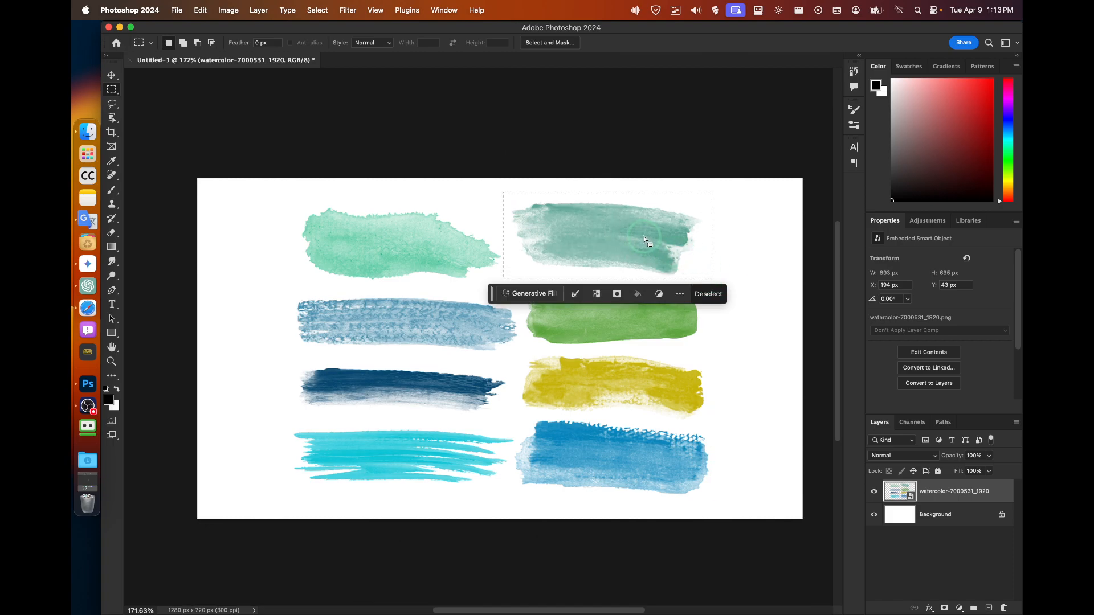
pyautogui.press('super+j')
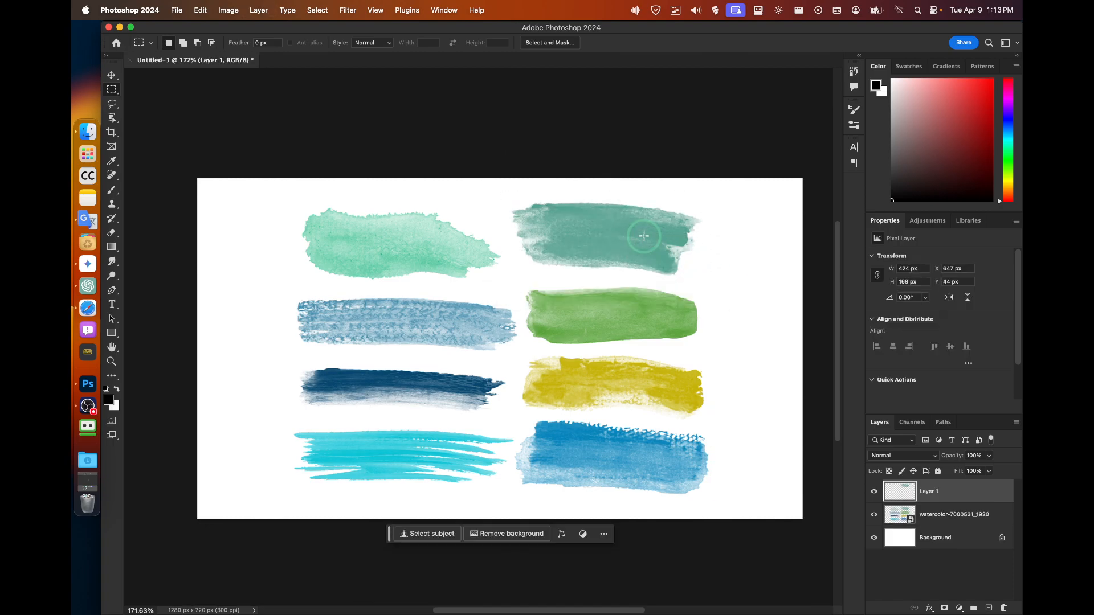
pyautogui.click(873, 515)
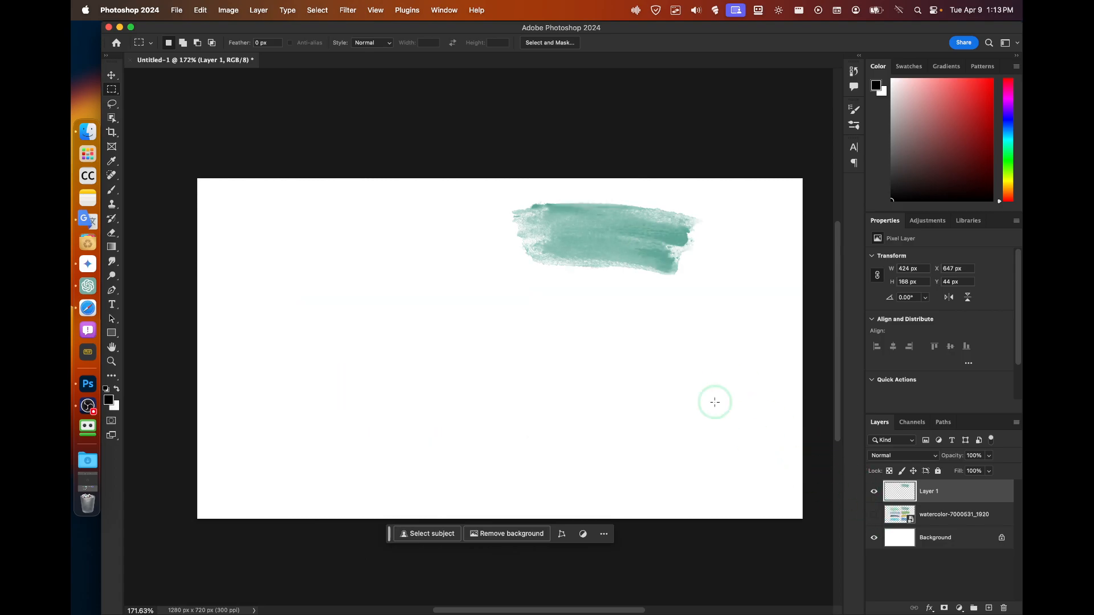
# Move the teal stroke toward the canvas centre and enlarge it to about 210%.
pyautogui.click(114, 76)
pyautogui.moveTo(582, 219)
pyautogui.mouseDown()
pyautogui.moveTo(441, 310)
pyautogui.moveTo(466, 310)
pyautogui.mouseUp()
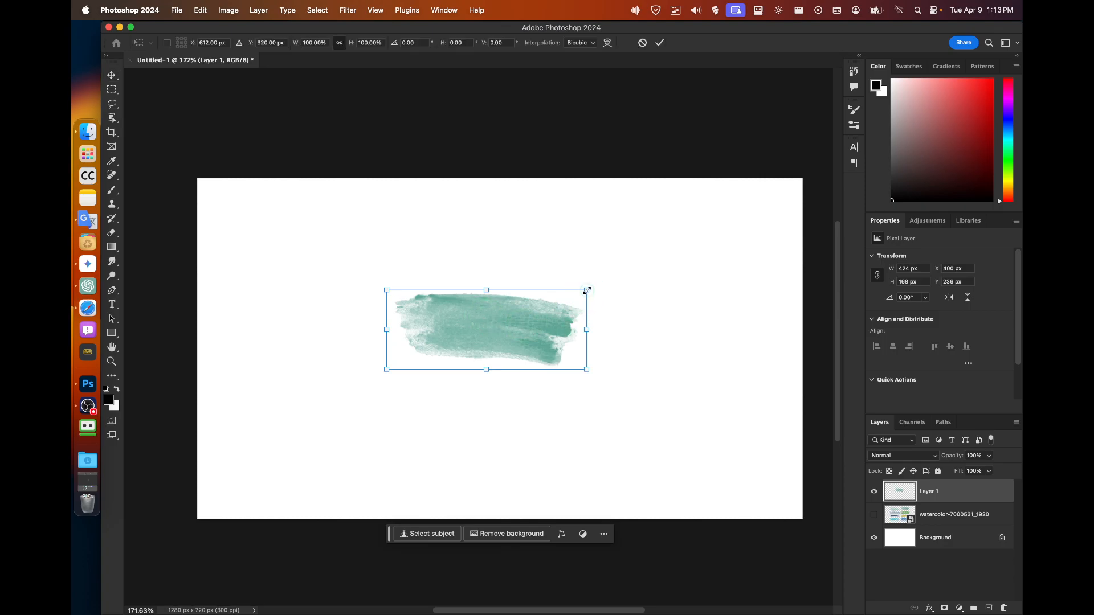
pyautogui.moveTo(586, 290); pyautogui.dragTo(743, 228)
pyautogui.moveTo(635, 311); pyautogui.dragTo(585, 362)
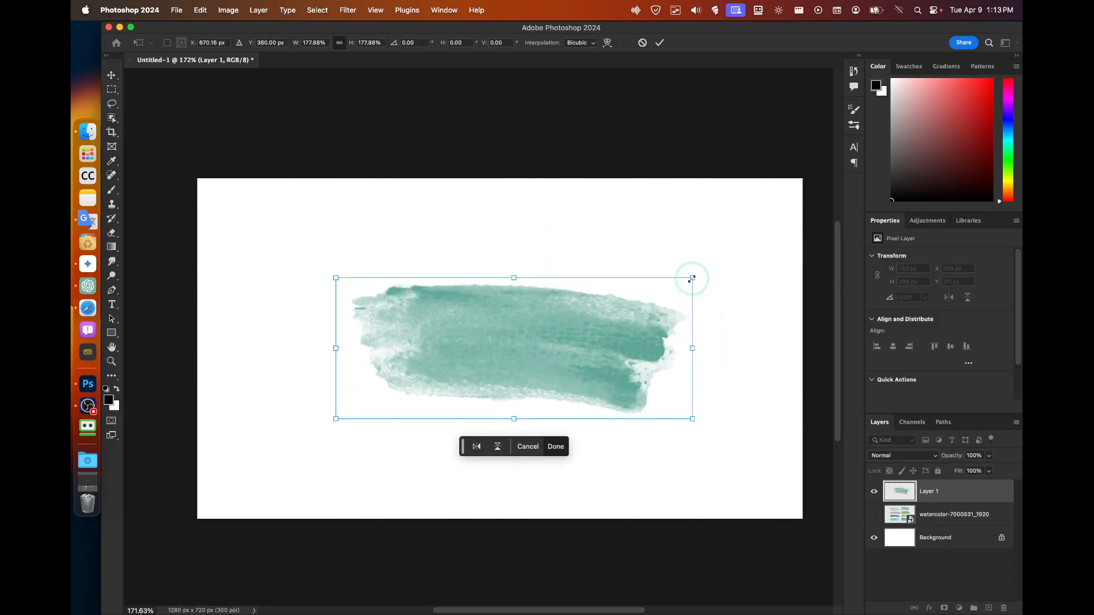
pyautogui.moveTo(692, 278); pyautogui.dragTo(757, 249)
pyautogui.moveTo(683, 307); pyautogui.dragTo(663, 312)
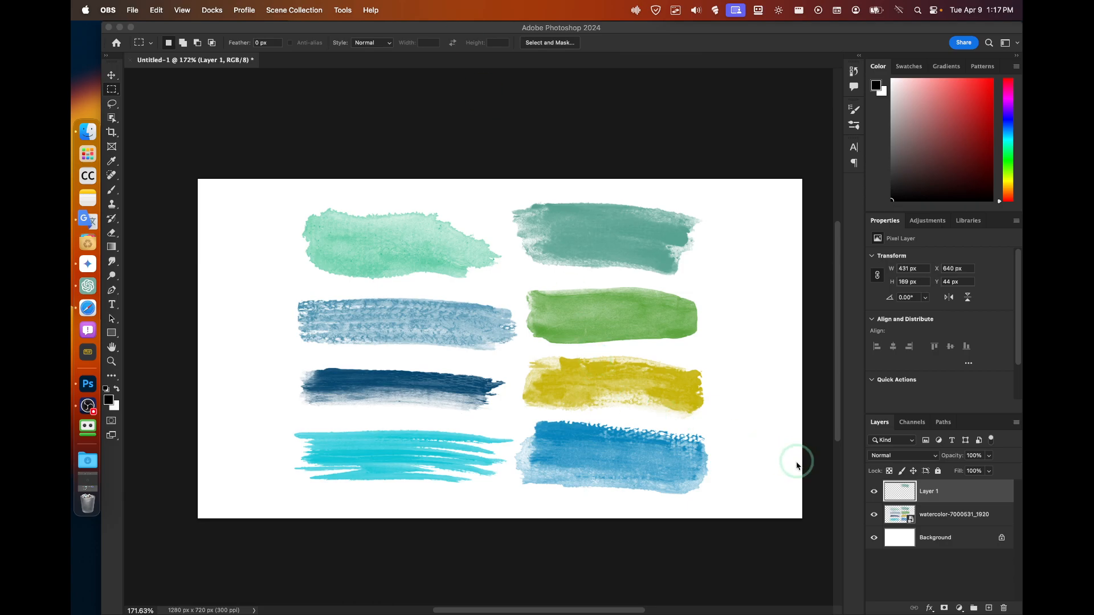
# Centre the teal stroke and scale it to about 200% (863×338 px), then commit the transform.
pyautogui.click(870, 515)
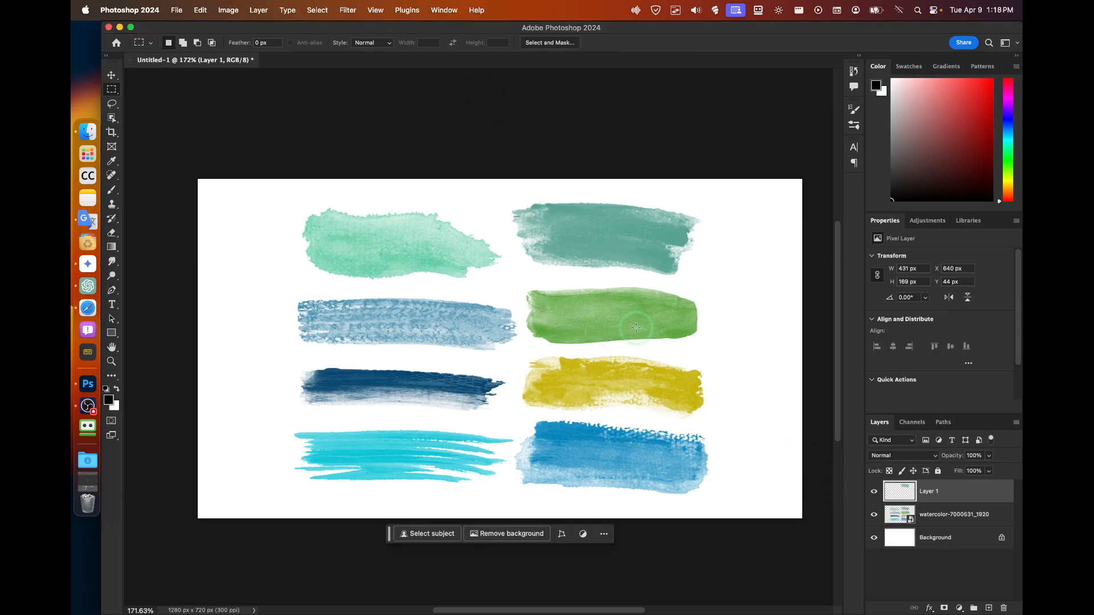
pyautogui.click(870, 514)
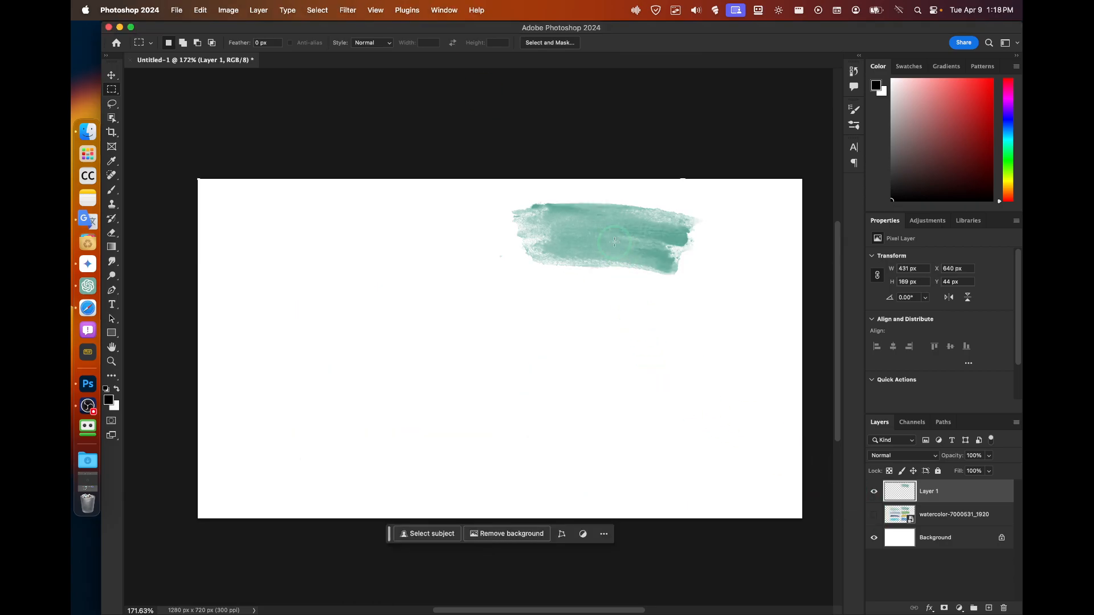
pyautogui.click(111, 80)
pyautogui.moveTo(597, 274)
pyautogui.mouseDown()
pyautogui.moveTo(505, 334)
pyautogui.moveTo(490, 392)
pyautogui.mouseUp()
pyautogui.moveTo(598, 319); pyautogui.dragTo(763, 252)
pyautogui.moveTo(646, 312); pyautogui.dragTo(607, 317)
pyautogui.moveTo(721, 257); pyautogui.dragTo(762, 242)
pyautogui.moveTo(647, 315); pyautogui.dragTo(622, 327)
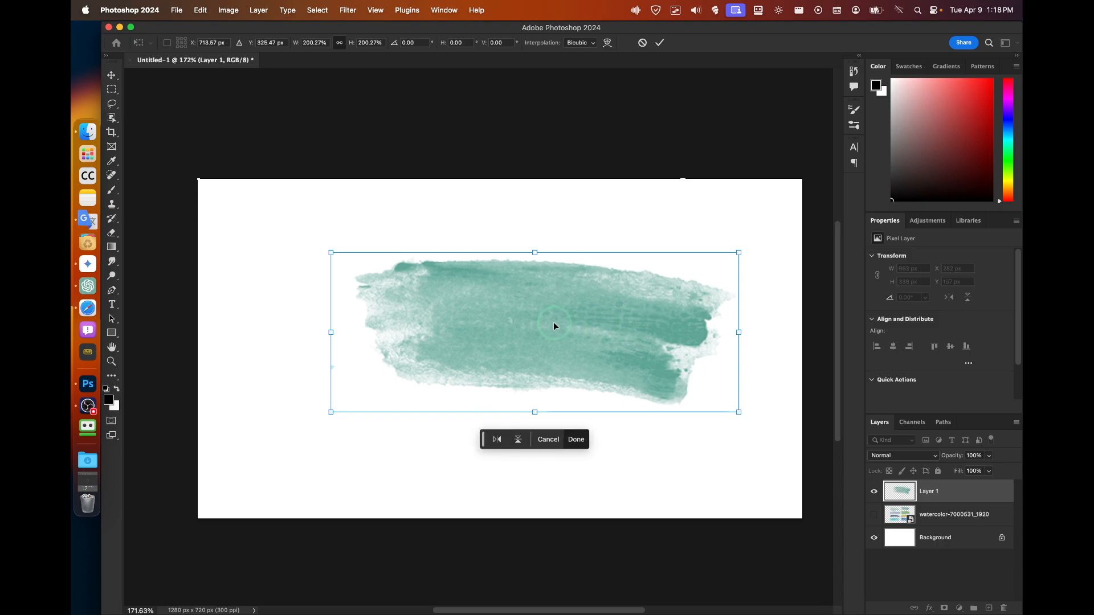
pyautogui.press('Return')
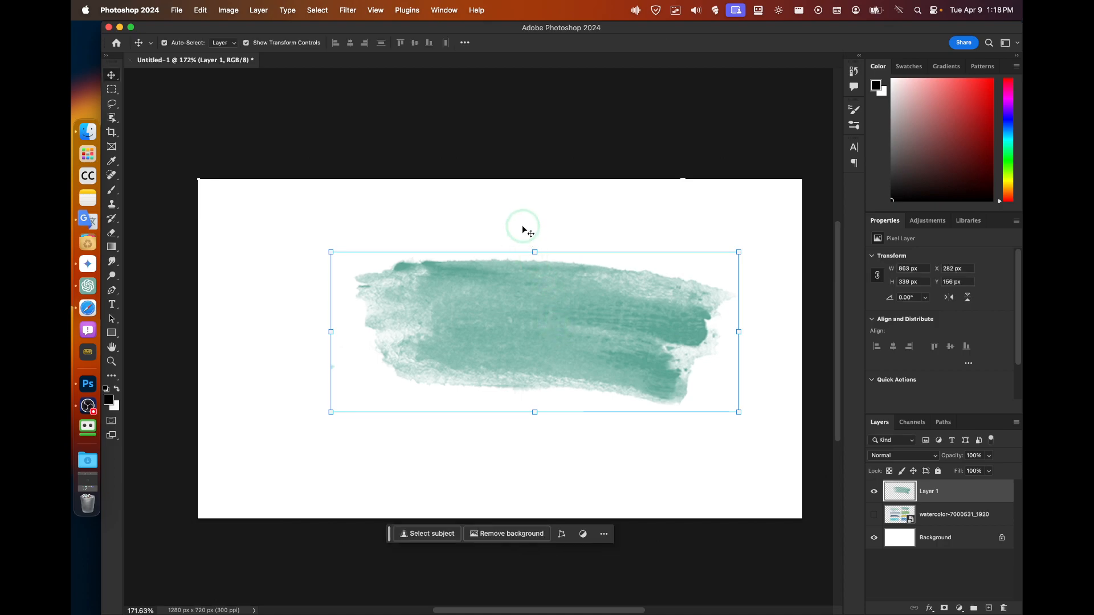
# Desaturate Layer 1's stroke and set Levels input black to 116 and white to 235.
pyautogui.press('super+shift+u')
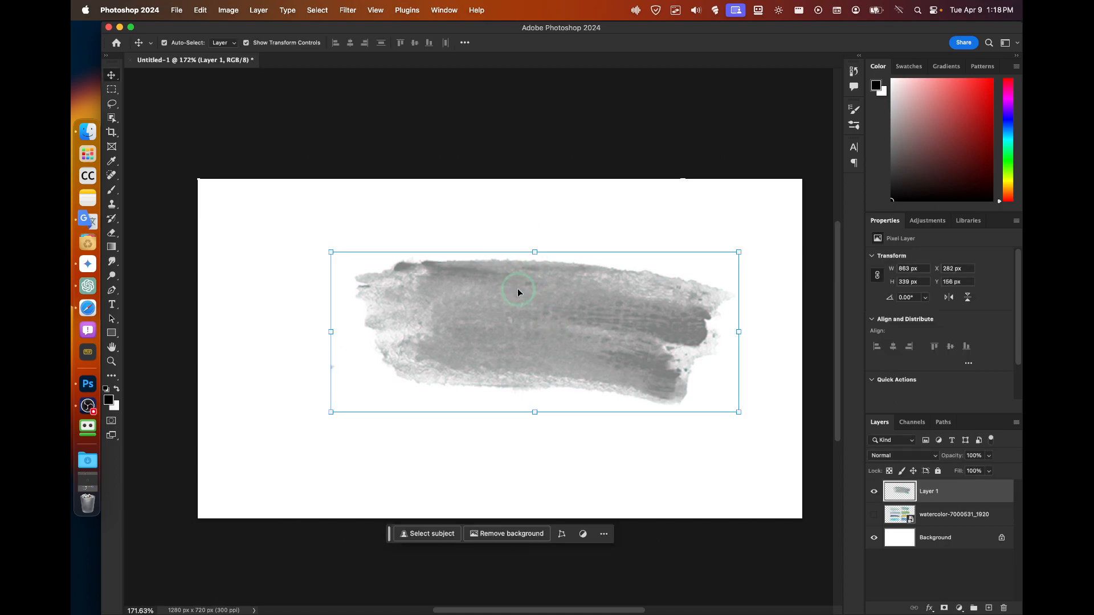
pyautogui.moveTo(584, 327)
pyautogui.mouseDown()
pyautogui.moveTo(545, 355)
pyautogui.moveTo(545, 340)
pyautogui.mouseUp()
pyautogui.press('super+l')
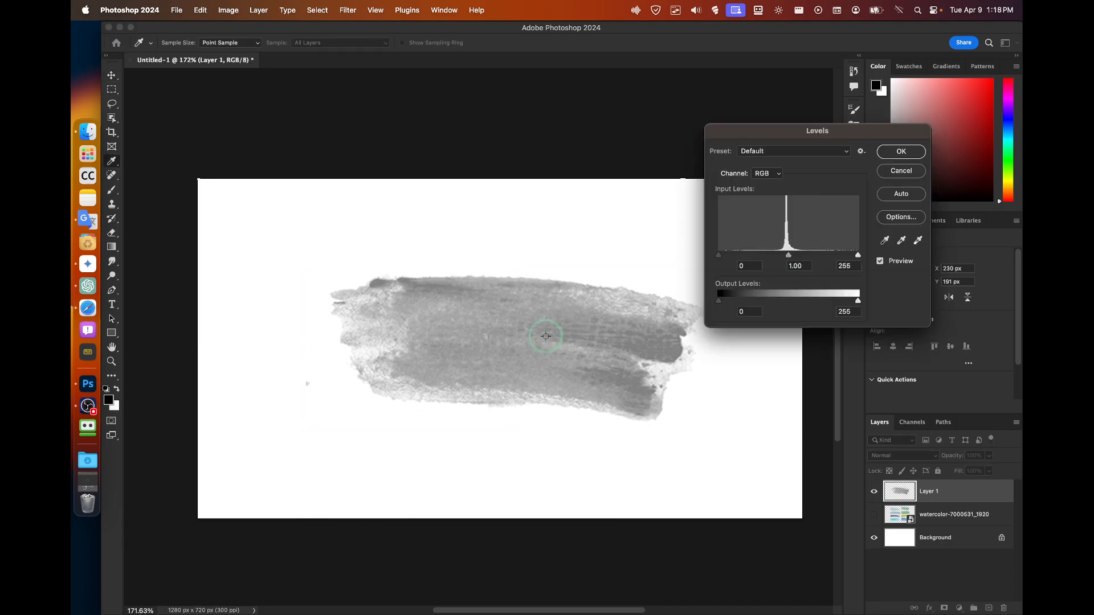
pyautogui.moveTo(720, 257); pyautogui.dragTo(782, 258)
pyautogui.moveTo(858, 255); pyautogui.dragTo(846, 255)
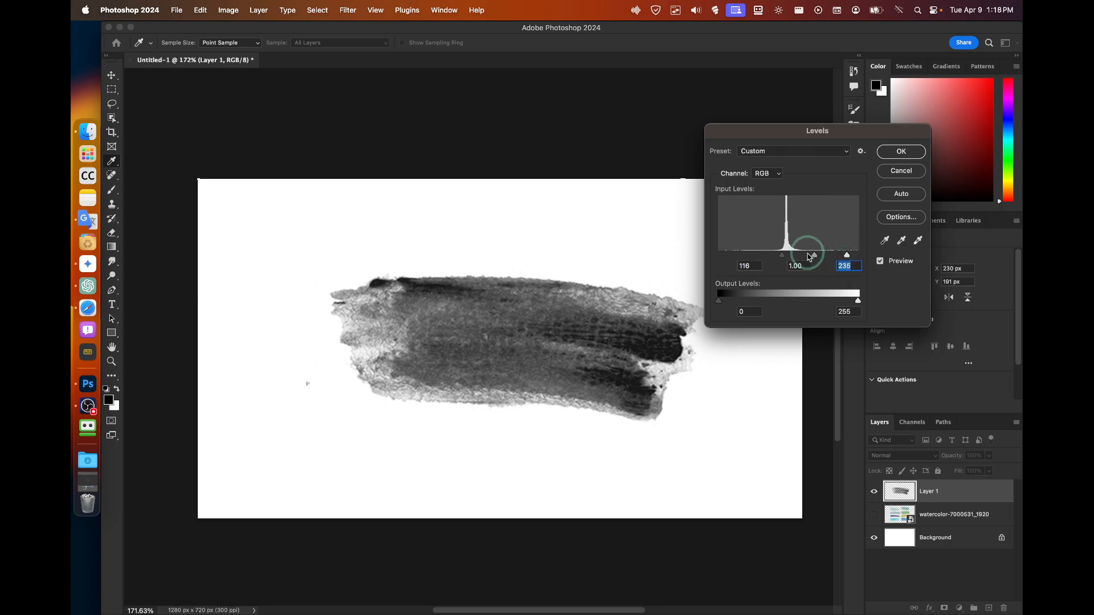
# Apply the Levels change and draw a rectangular marquee around the whole grey stroke.
pyautogui.click(900, 150)
pyautogui.press('v')
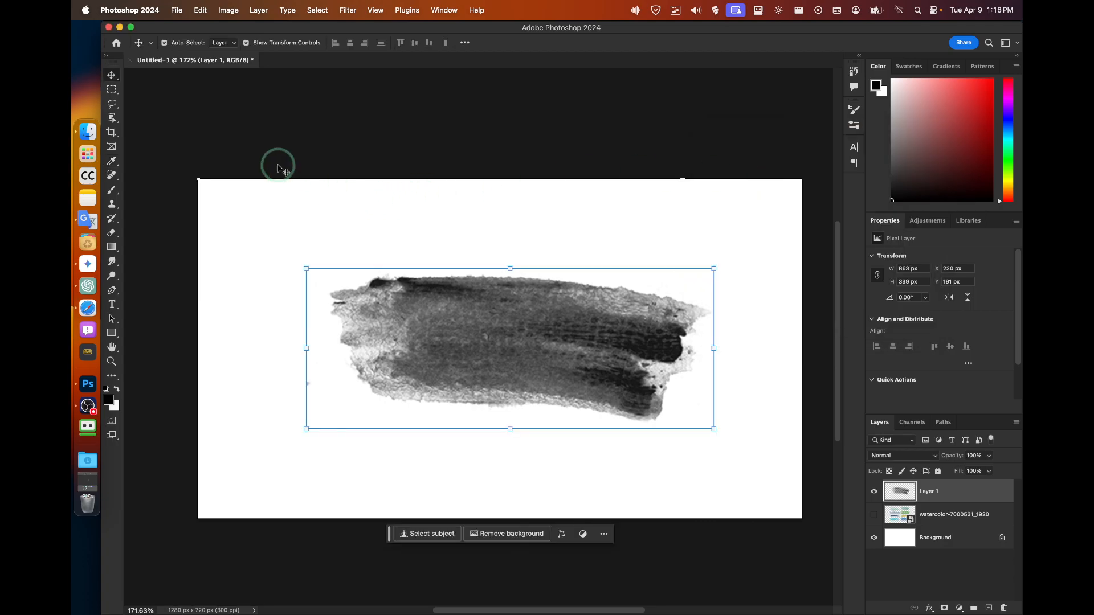
pyautogui.click(112, 90)
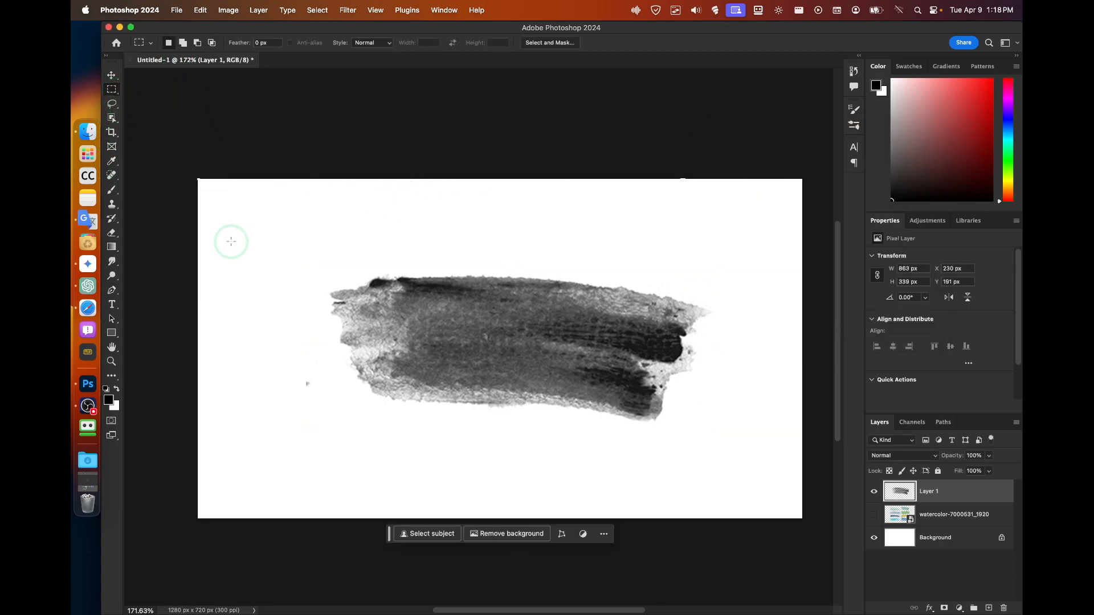
pyautogui.rightClick(331, 273)
pyautogui.click(315, 247)
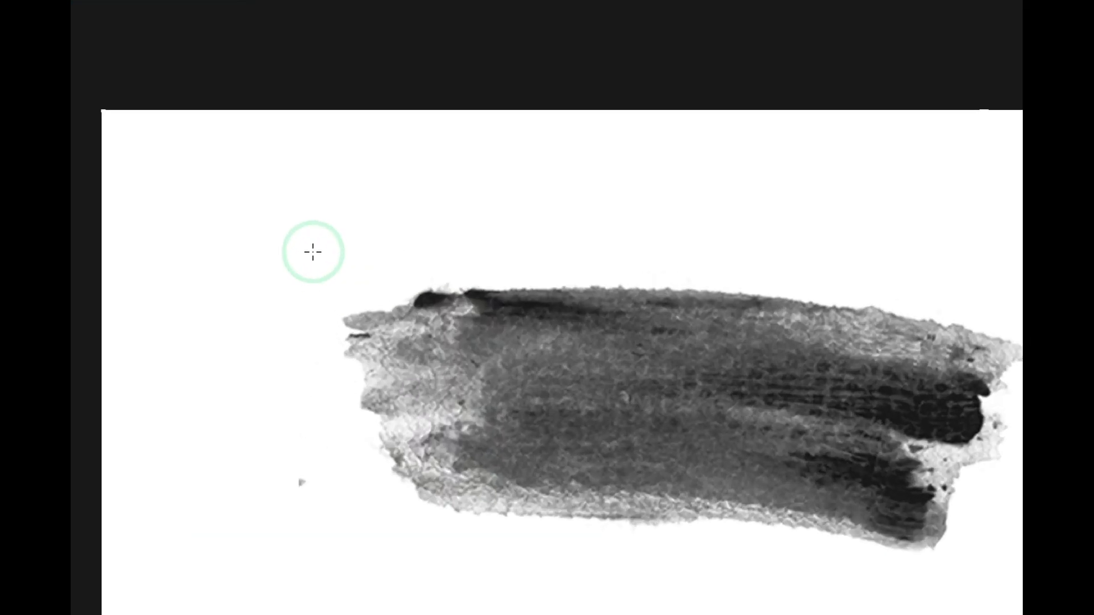
pyautogui.moveTo(314, 256); pyautogui.dragTo(619, 408)
pyautogui.moveTo(868, 526); pyautogui.dragTo(1066, 566)
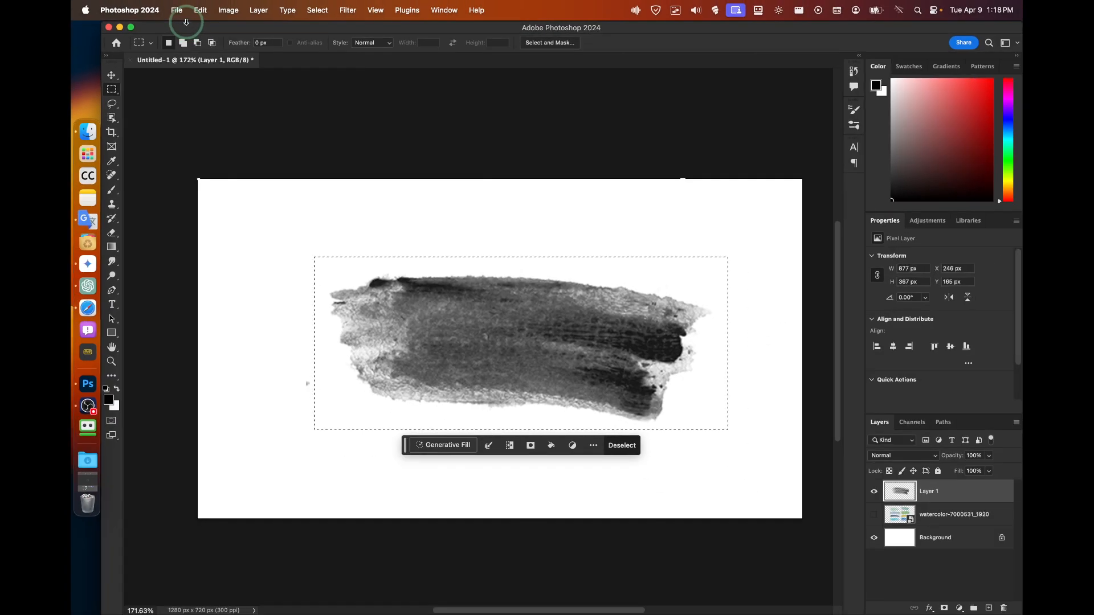
# Define a brush preset from the selection via Edit > Define Brush Preset, named 'TUTORIAL TEST'.
pyautogui.click(174, 2)
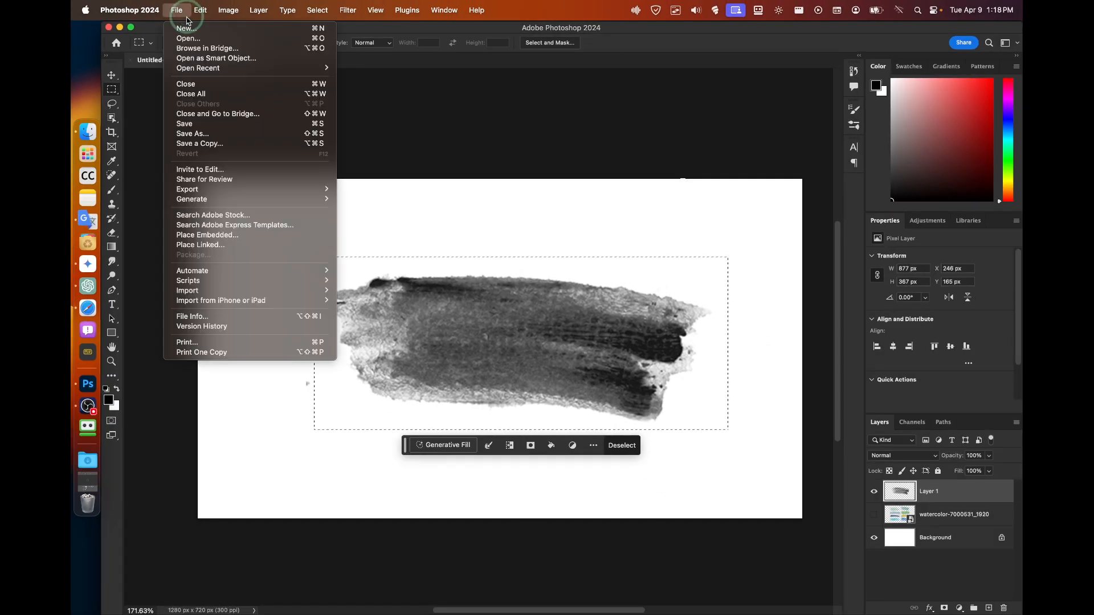
pyautogui.moveTo(217, 3)
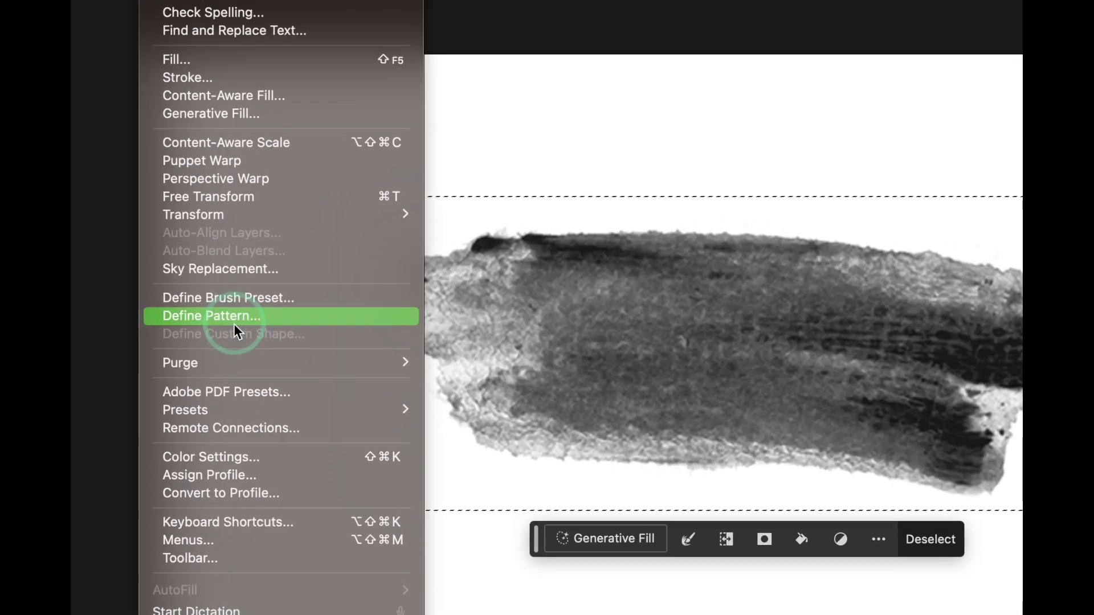
pyautogui.click(223, 315)
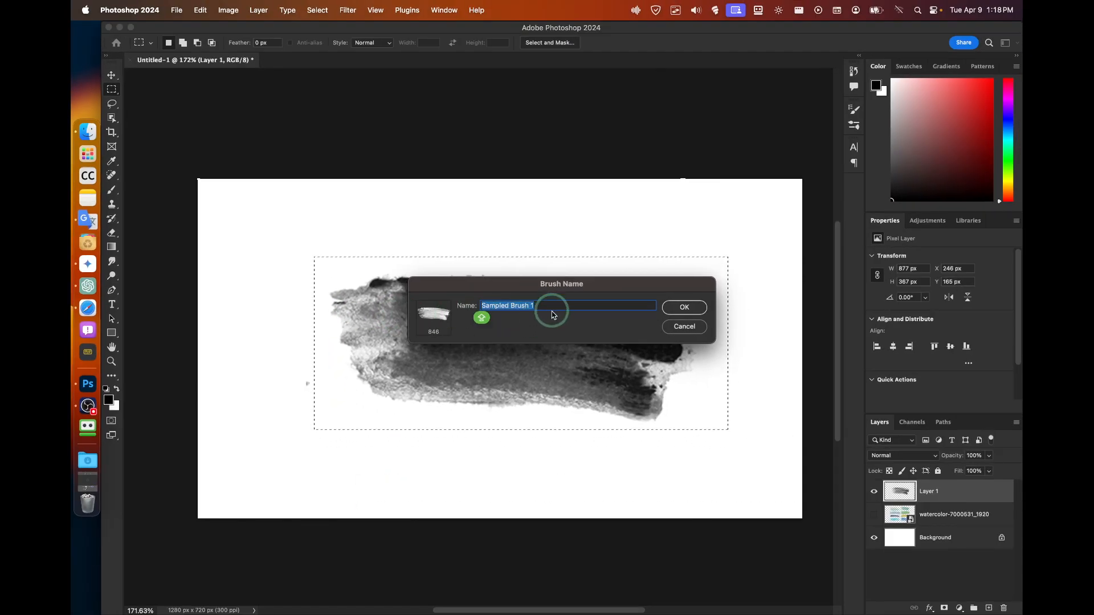
pyautogui.write('TUTORIAL TEST')
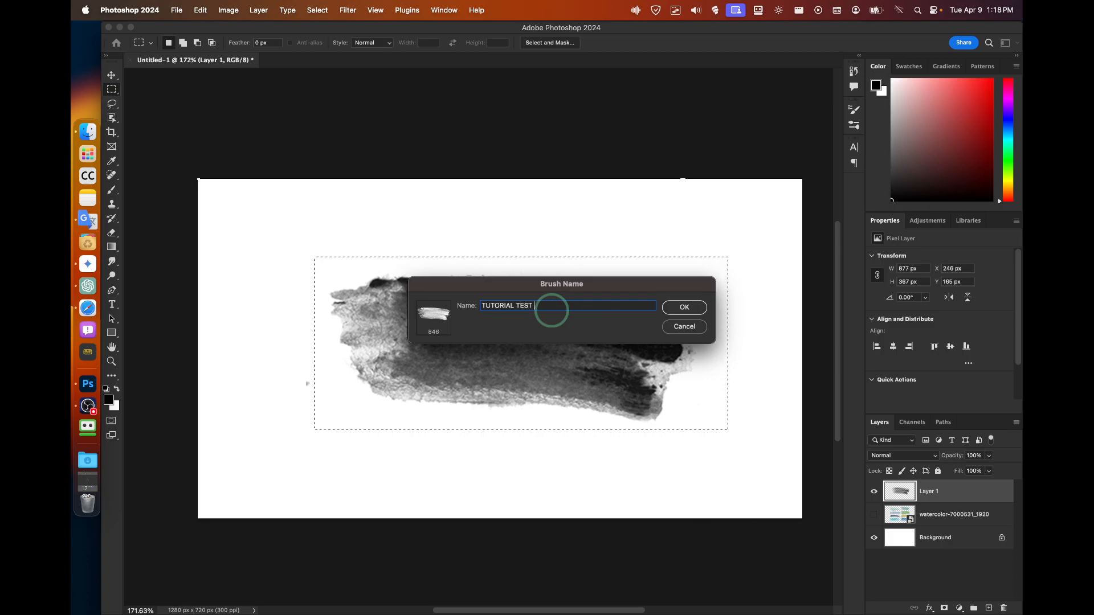
pyautogui.click(684, 307)
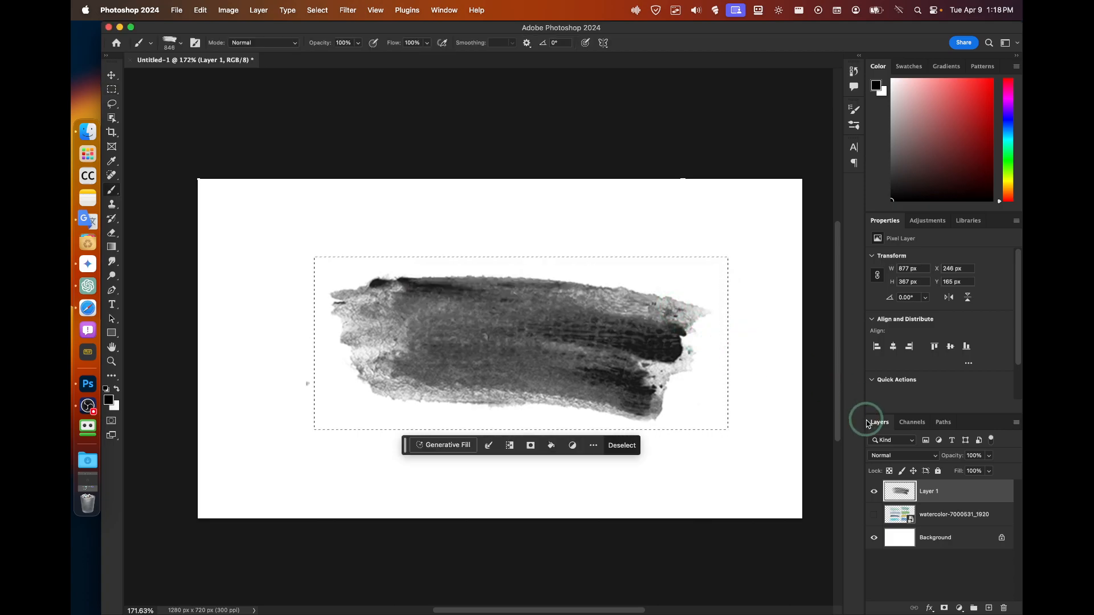
# Hide Layer 1, add a blank Layer 2, deselect, and stamp a test dab.
pyautogui.click(873, 491)
pyautogui.click(989, 607)
pyautogui.press('super+d')
pyautogui.click(337, 251)
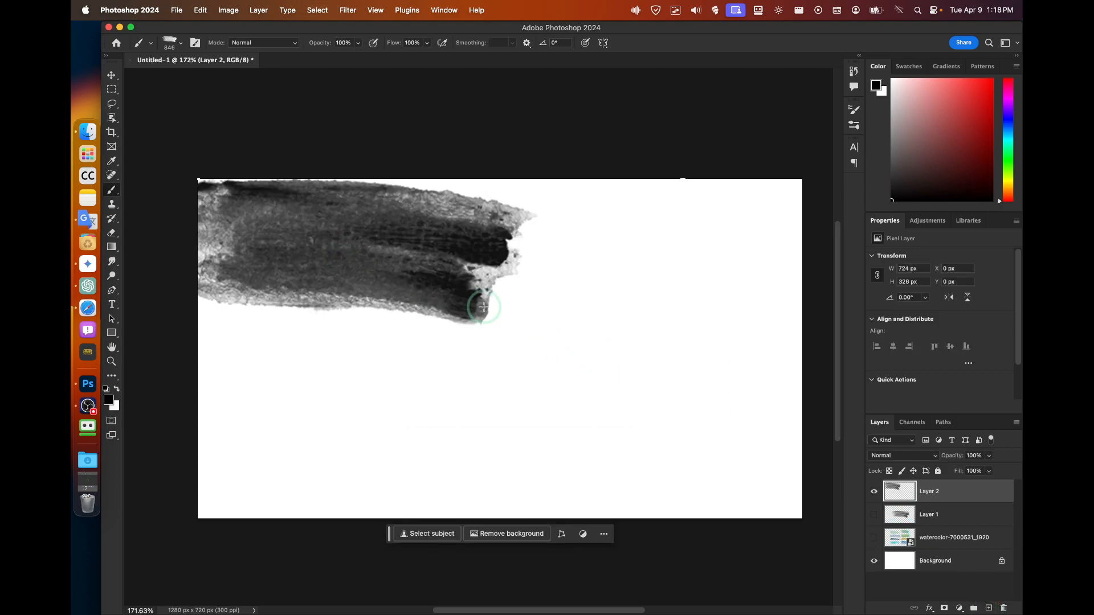
pyautogui.press('super+z')
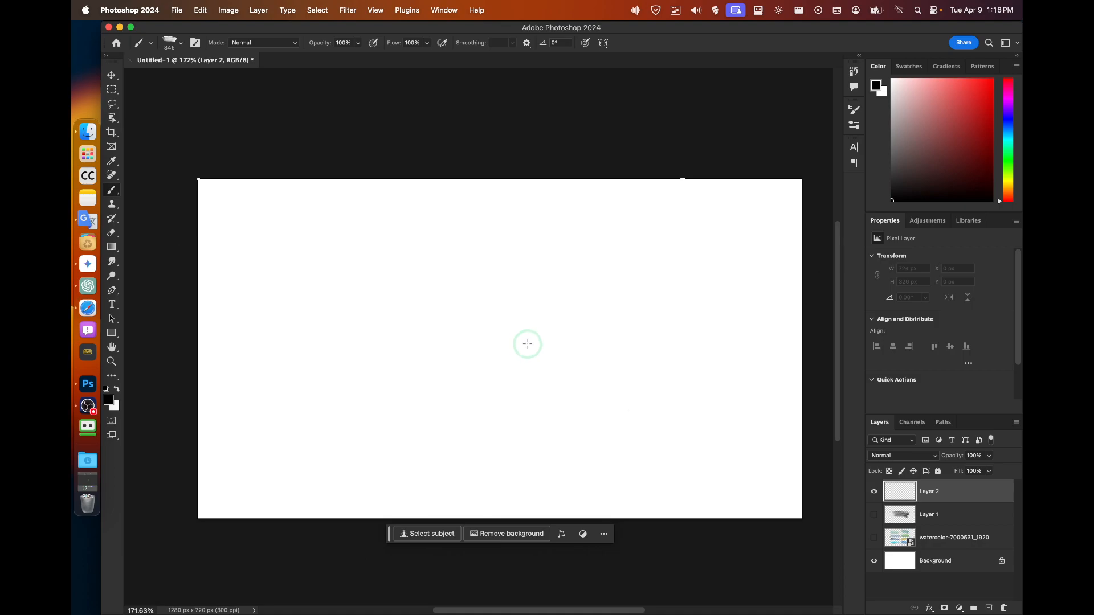
pyautogui.click(527, 344)
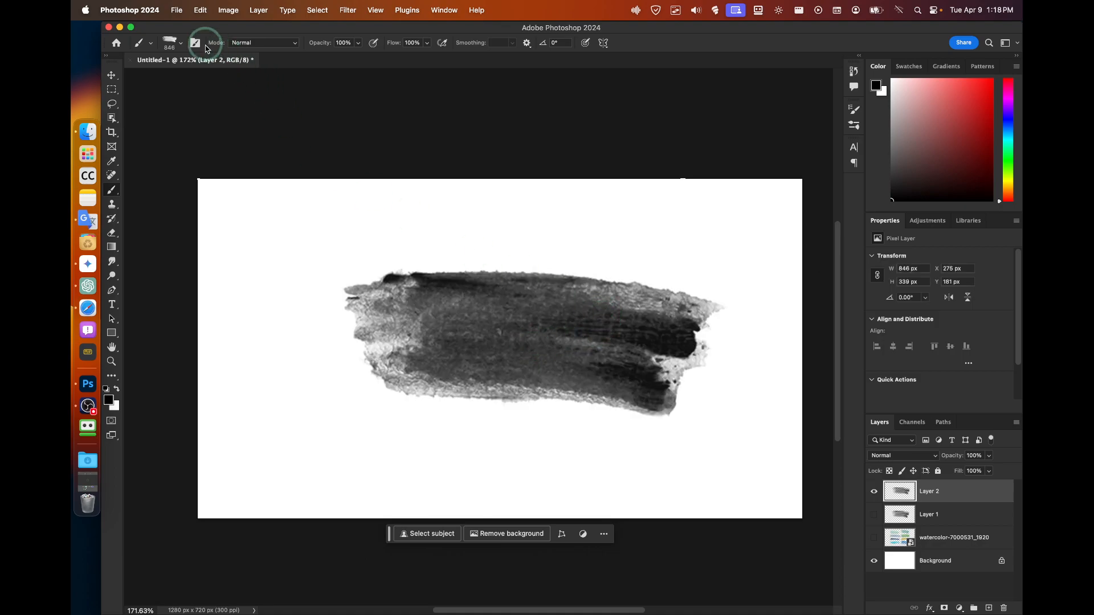
# Shrink the TUTORIAL TEST brush to 150 px and paint looping test strokes.
pyautogui.click(180, 43)
pyautogui.moveTo(217, 76); pyautogui.dragTo(206, 76)
pyautogui.moveTo(362, 221)
pyautogui.mouseDown()
pyautogui.moveTo(361, 298)
pyautogui.moveTo(409, 284)
pyautogui.mouseUp()
pyautogui.click(508, 223)
pyautogui.click(496, 211)
pyautogui.moveTo(547, 220)
pyautogui.mouseDown()
pyautogui.moveTo(609, 228)
pyautogui.moveTo(464, 213)
pyautogui.moveTo(391, 295)
pyautogui.moveTo(424, 319)
pyautogui.mouseUp()
pyautogui.moveTo(536, 263); pyautogui.dragTo(199, 224)
pyautogui.moveTo(273, 288)
pyautogui.mouseDown()
pyautogui.moveTo(211, 294)
pyautogui.moveTo(393, 350)
pyautogui.mouseUp()
pyautogui.click(292, 376)
pyautogui.moveTo(292, 377); pyautogui.dragTo(217, 360)
# Reduce the brush size further to 91 px and undo the test strokes.
pyautogui.click(183, 51)
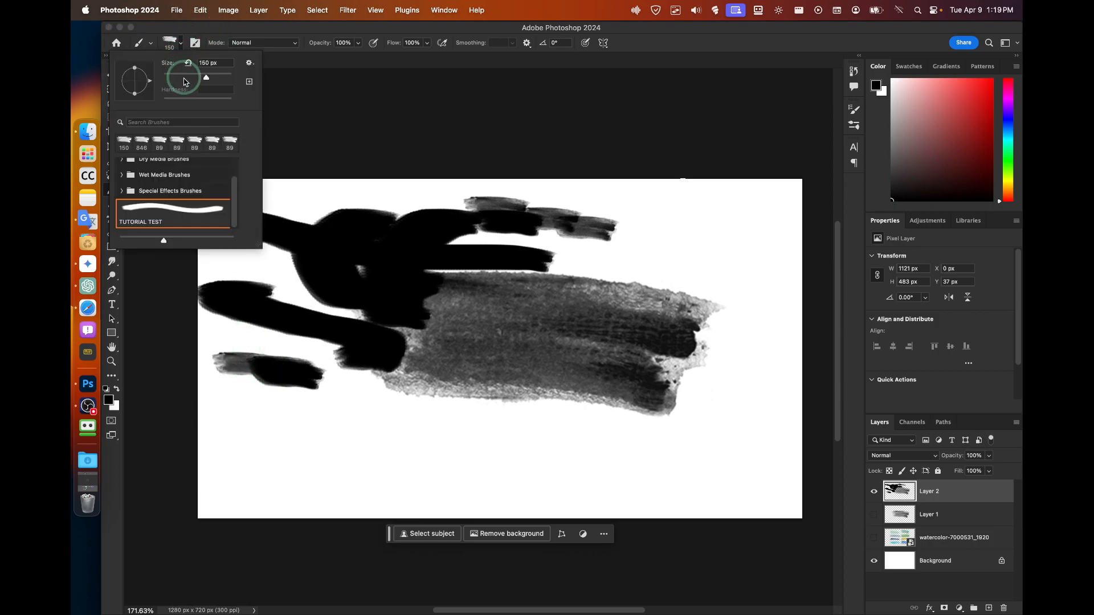
pyautogui.moveTo(204, 73); pyautogui.dragTo(195, 75)
pyautogui.click(474, 214)
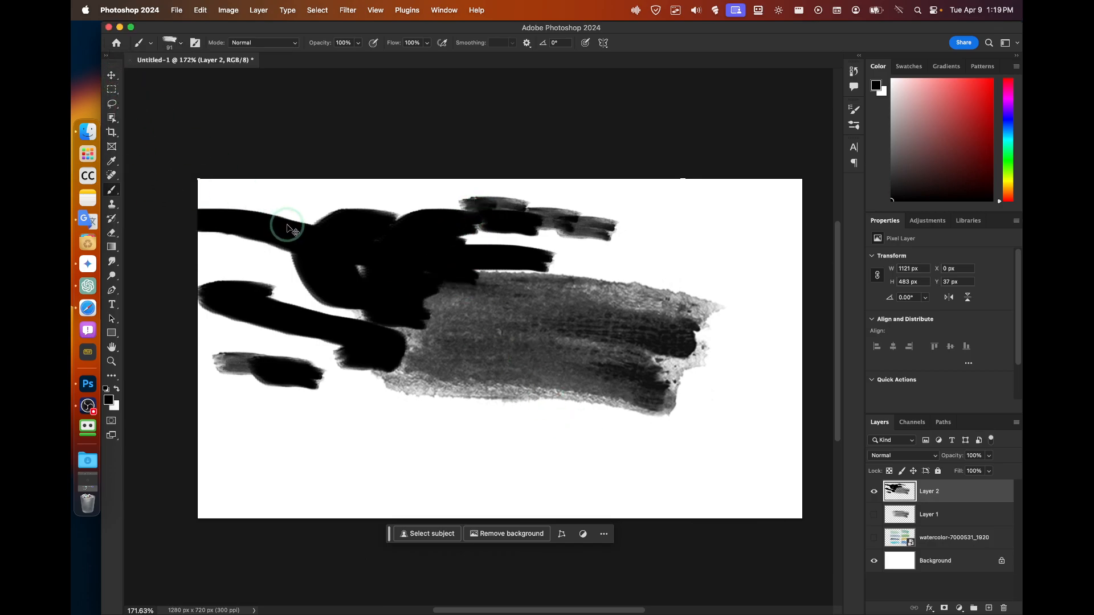
pyautogui.press('super+z')
pyautogui.press('super+z')
pyautogui.press('super+z')
pyautogui.press('super+z')
pyautogui.press('super+z')
pyautogui.press('super+z')
pyautogui.press('super+z')
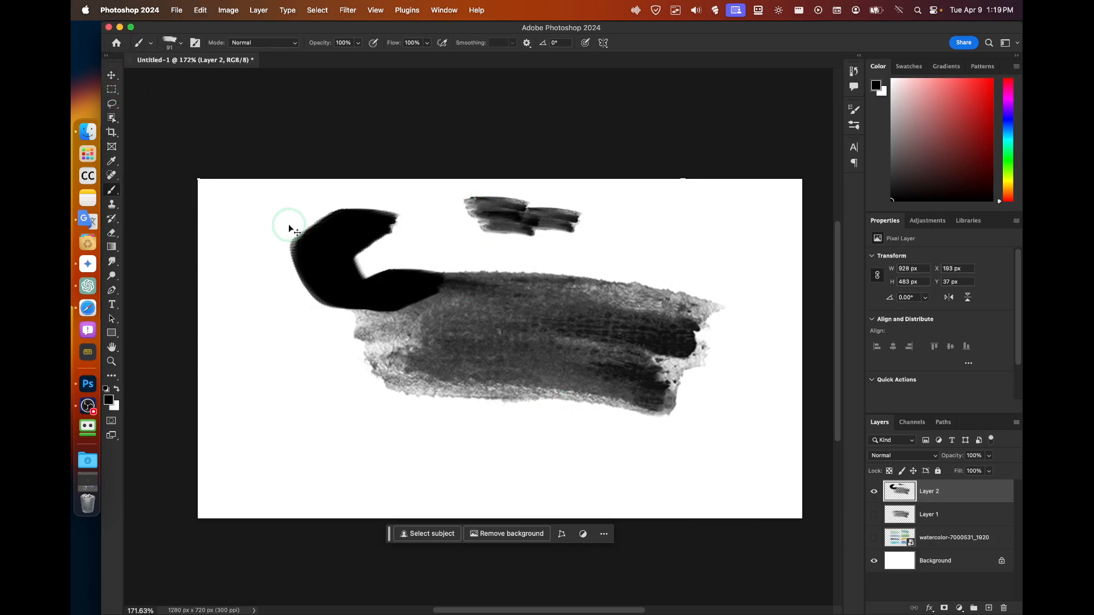
pyautogui.press('super+z')
pyautogui.press('super+z')
pyautogui.press('super+z')
pyautogui.press('super+z')
pyautogui.press('super+z')
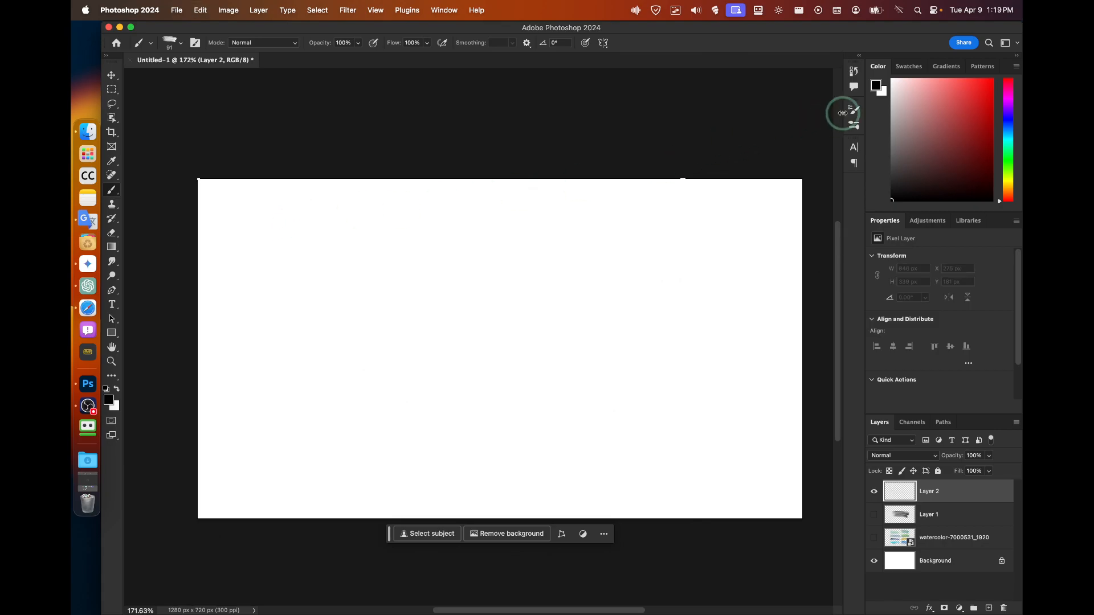
# Open Brush Settings from the Window menu and enable Texture for TUTORIAL TEST.
pyautogui.click(847, 111)
pyautogui.click(445, 10)
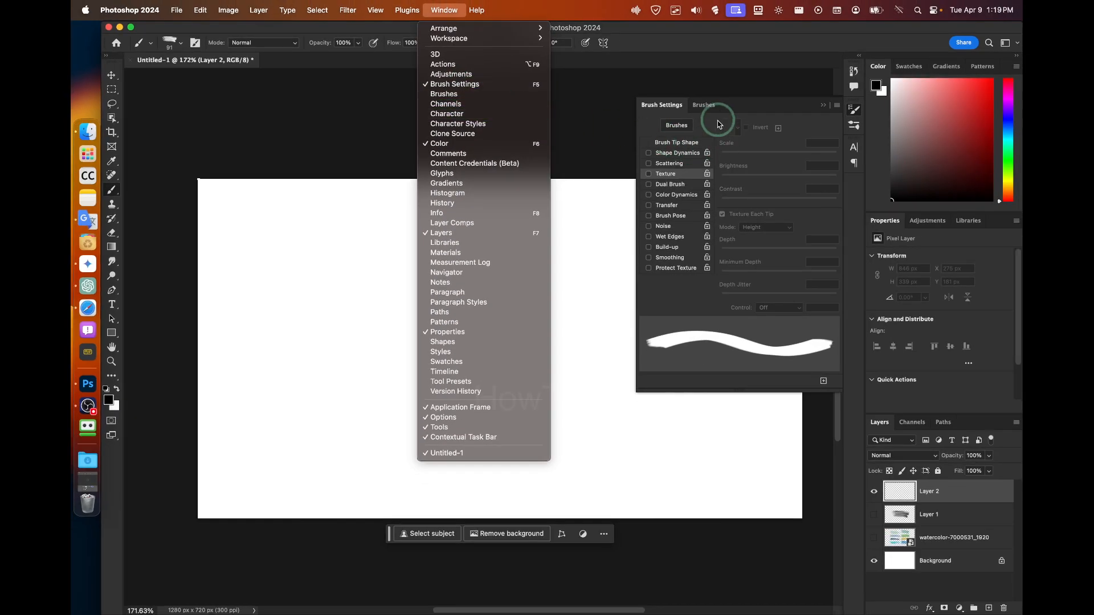
pyautogui.click(916, 156)
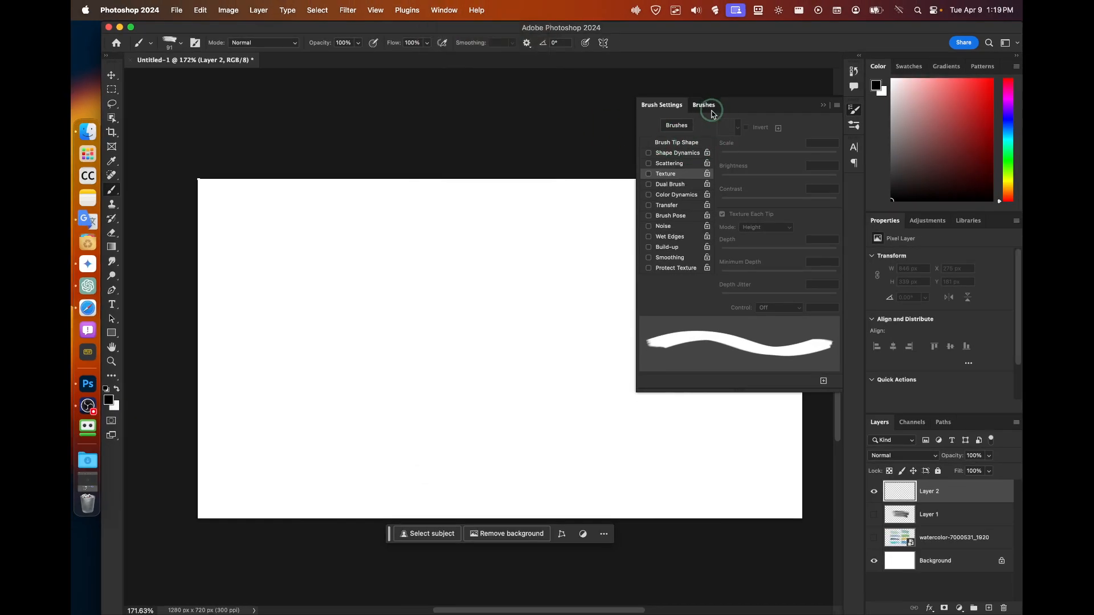
pyautogui.click(910, 150)
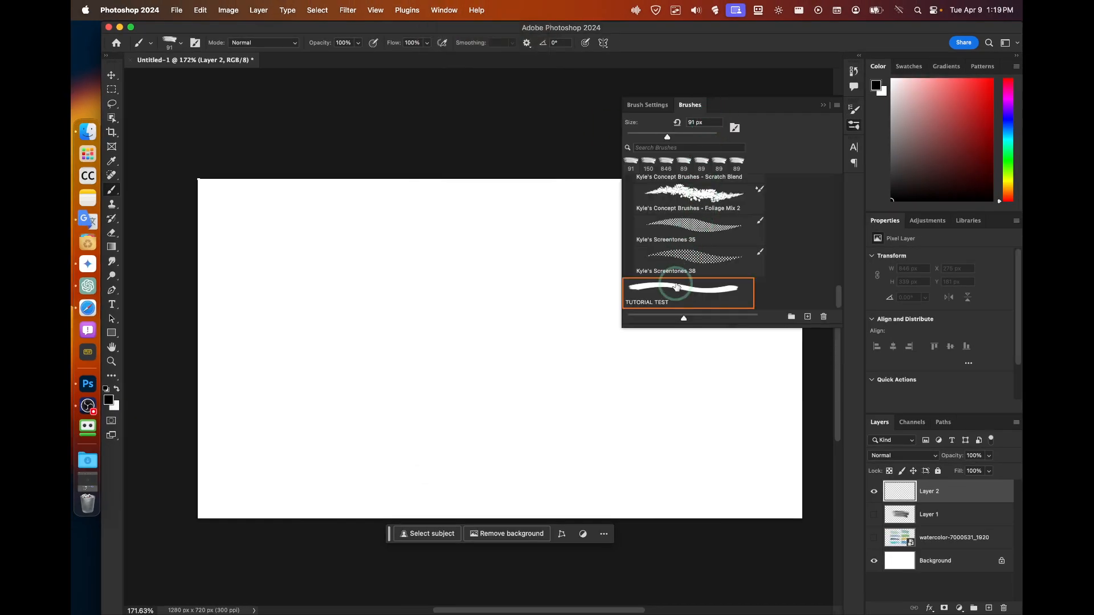
pyautogui.click(646, 105)
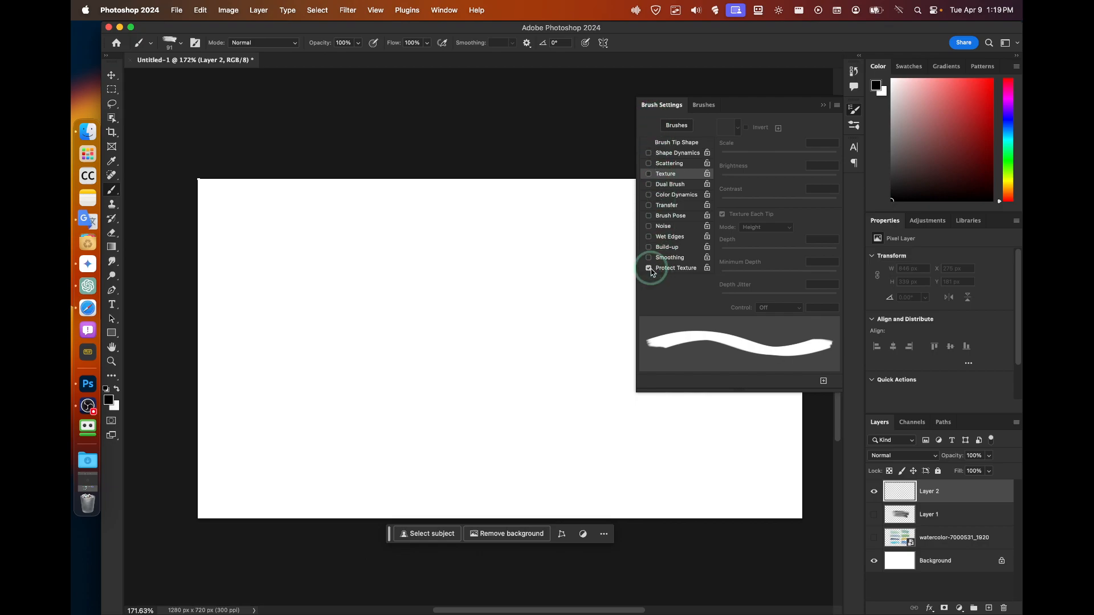
pyautogui.click(649, 174)
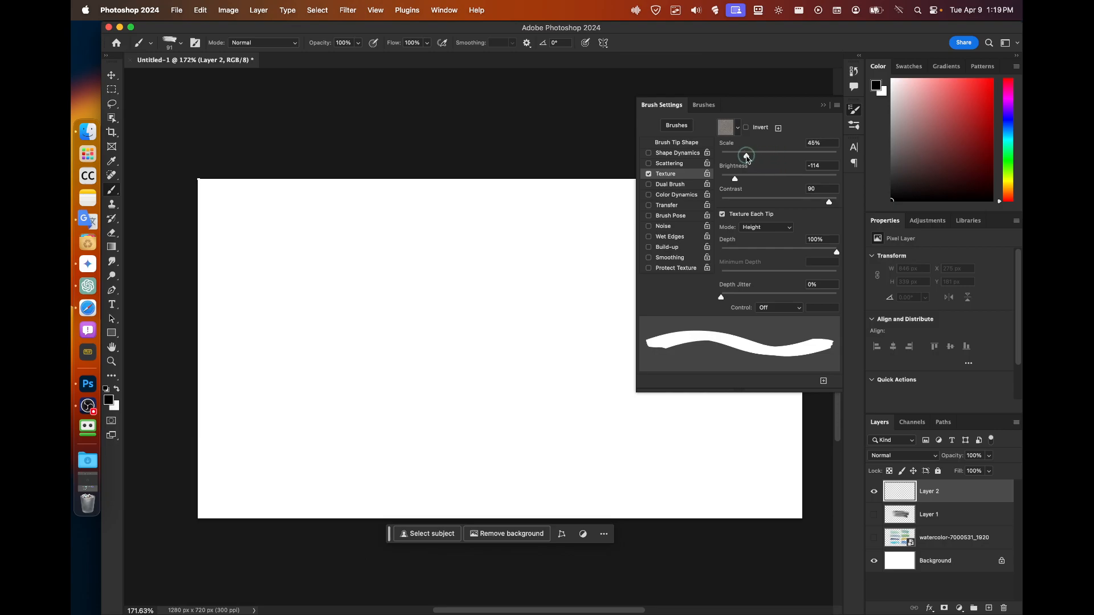
pyautogui.click(759, 308)
# Set the texture depth control to Fade 25, test-paint, then undo the strokes.
pyautogui.click(765, 316)
pyautogui.moveTo(430, 339); pyautogui.dragTo(467, 316)
pyautogui.moveTo(408, 273); pyautogui.dragTo(410, 317)
pyautogui.moveTo(510, 305)
pyautogui.mouseDown()
pyautogui.moveTo(466, 300)
pyautogui.moveTo(445, 312)
pyautogui.mouseUp()
pyautogui.moveTo(447, 256)
pyautogui.mouseDown()
pyautogui.moveTo(392, 238)
pyautogui.moveTo(447, 293)
pyautogui.mouseUp()
pyautogui.moveTo(392, 240); pyautogui.dragTo(427, 279)
pyautogui.moveTo(357, 244); pyautogui.dragTo(440, 285)
pyautogui.moveTo(422, 240); pyautogui.dragTo(342, 304)
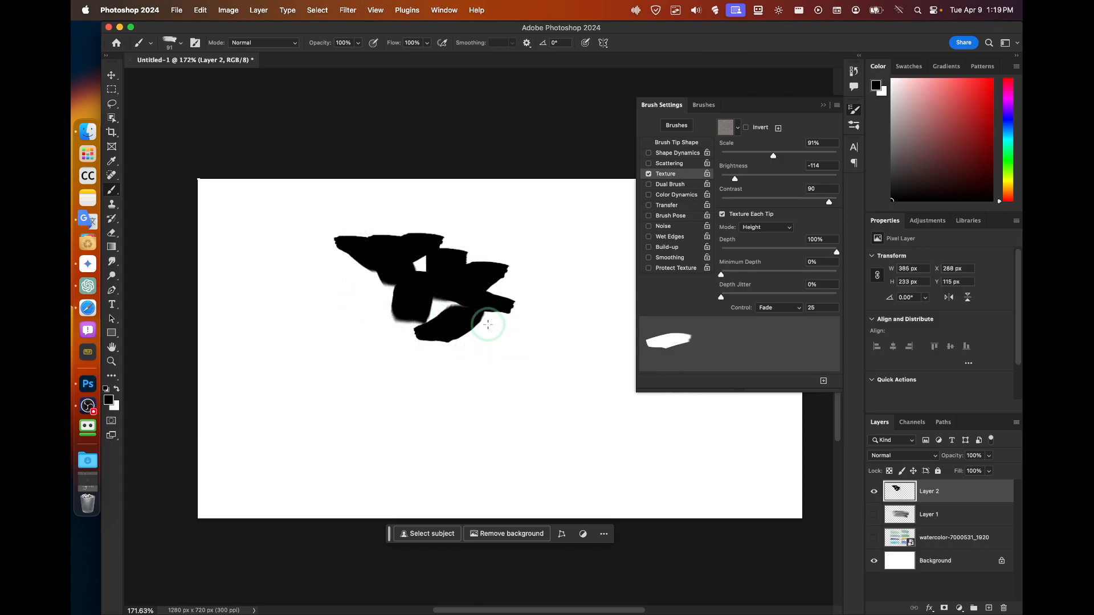
pyautogui.press('super+z')
pyautogui.press('super+z')
pyautogui.press('super+z')
pyautogui.press('super+z')
pyautogui.press('super+z')
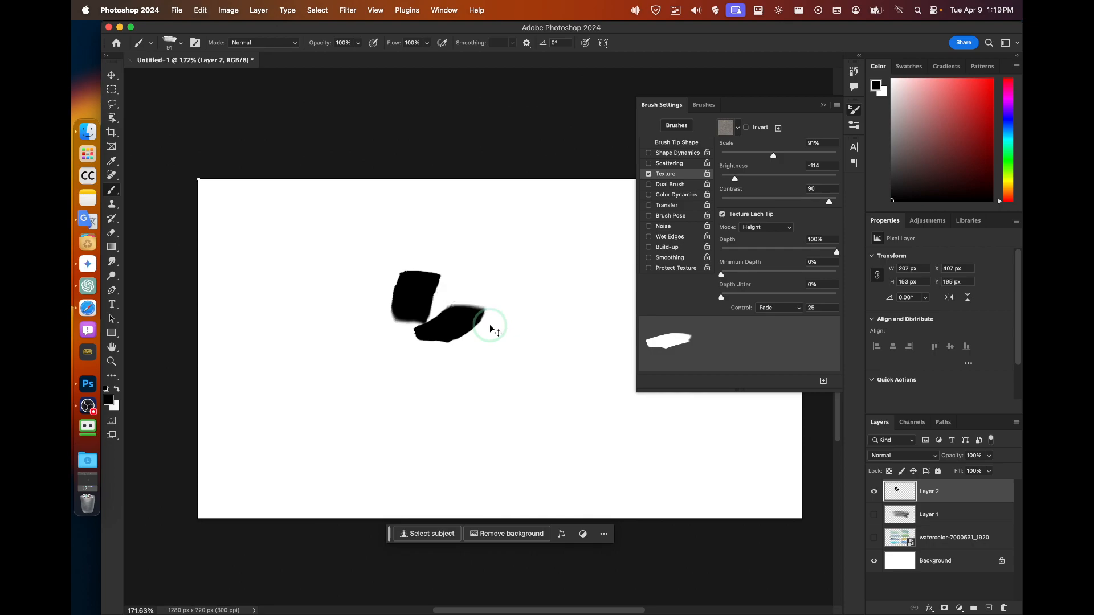
pyautogui.press('super+z')
pyautogui.press('super+z')
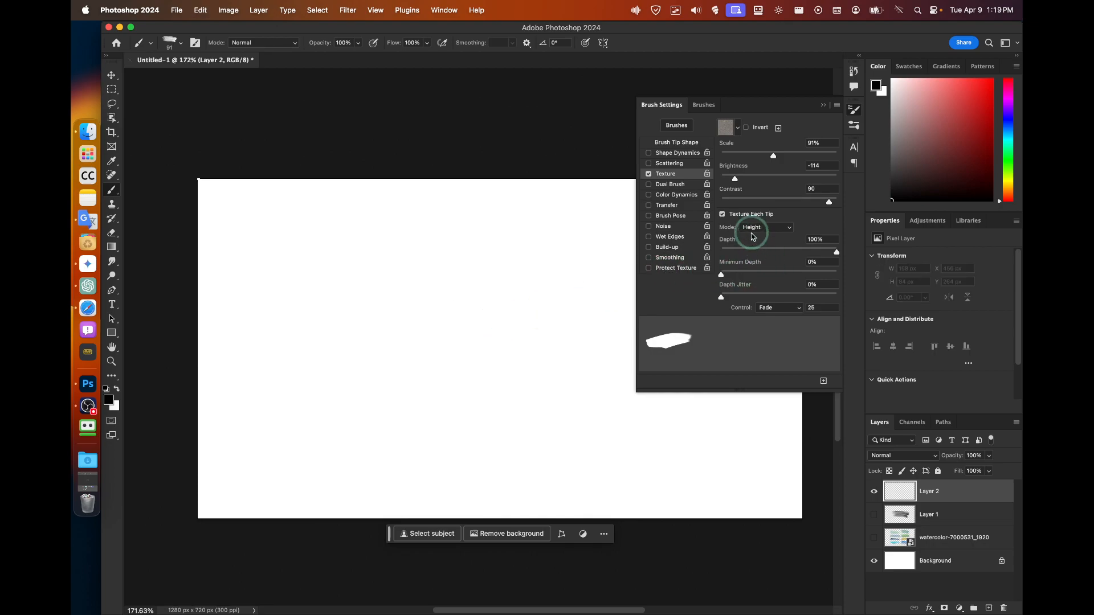
# Try depth jitter on pen pressure with test strokes, then switch the control off.
pyautogui.click(766, 308)
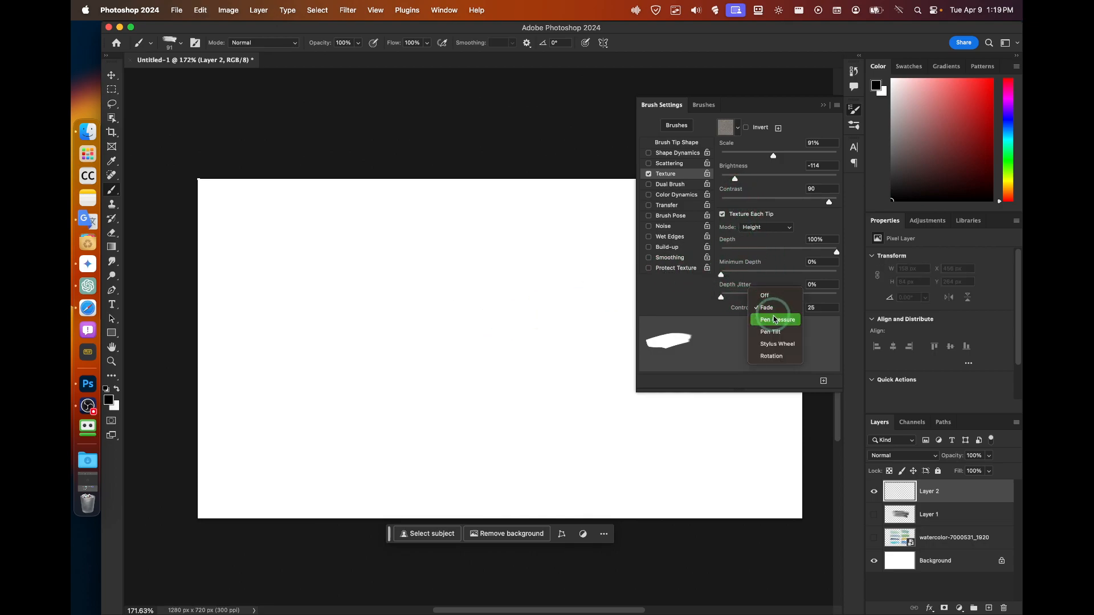
pyautogui.click(777, 320)
pyautogui.moveTo(611, 243); pyautogui.dragTo(429, 304)
pyautogui.moveTo(573, 310); pyautogui.dragTo(294, 238)
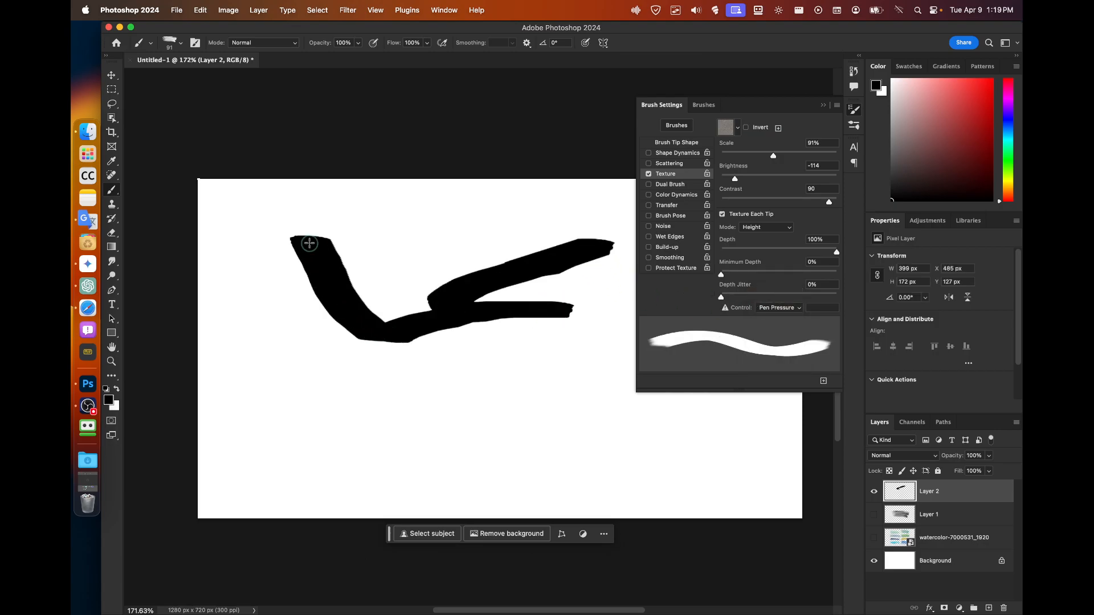
pyautogui.click(770, 308)
pyautogui.click(763, 284)
pyautogui.moveTo(492, 224)
pyautogui.mouseDown()
pyautogui.moveTo(373, 278)
pyautogui.moveTo(432, 253)
pyautogui.moveTo(304, 363)
pyautogui.moveTo(494, 360)
pyautogui.mouseUp()
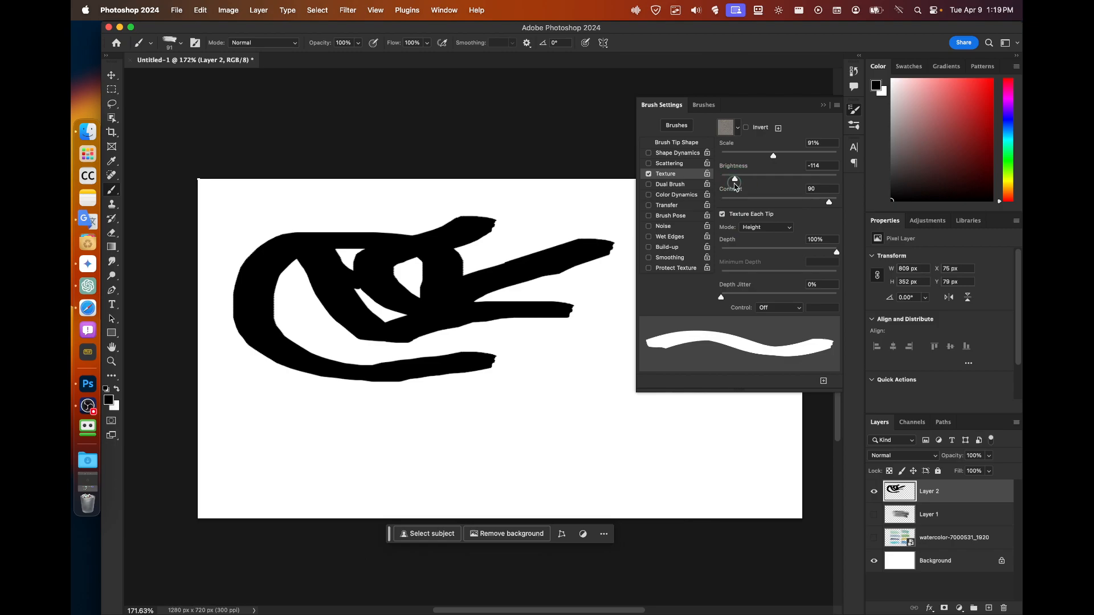
# Set texture brightness 150, scale 1000%, Invert on, and the Water pattern.
pyautogui.moveTo(818, 182); pyautogui.dragTo(836, 179)
pyautogui.moveTo(612, 217)
pyautogui.mouseDown()
pyautogui.moveTo(427, 185)
pyautogui.moveTo(407, 225)
pyautogui.mouseUp()
pyautogui.moveTo(773, 156); pyautogui.dragTo(836, 156)
pyautogui.moveTo(572, 261)
pyautogui.mouseDown()
pyautogui.moveTo(581, 271)
pyautogui.moveTo(456, 363)
pyautogui.mouseUp()
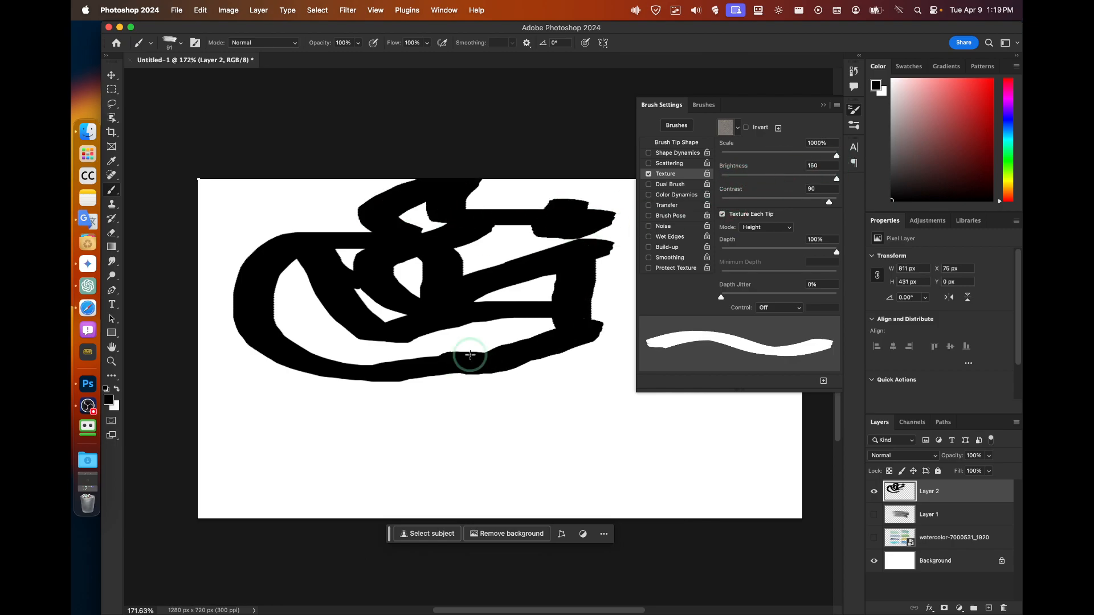
pyautogui.click(744, 130)
pyautogui.moveTo(621, 276); pyautogui.dragTo(547, 428)
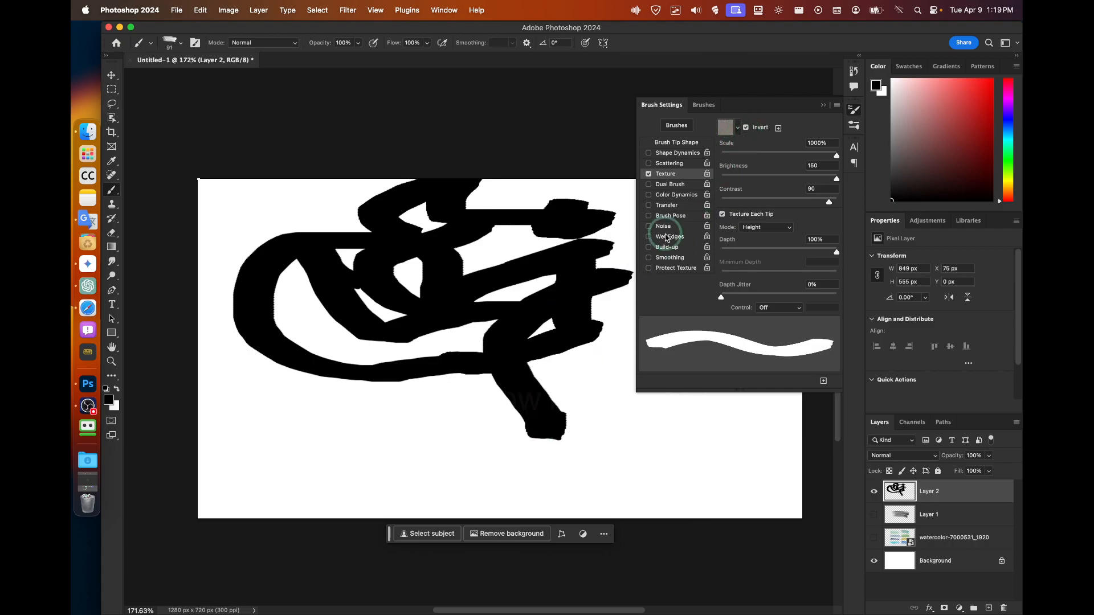
pyautogui.click(732, 130)
pyautogui.click(719, 176)
pyautogui.moveTo(461, 311)
pyautogui.mouseDown()
pyautogui.moveTo(386, 470)
pyautogui.moveTo(294, 450)
pyautogui.mouseUp()
# Enable Dual Brush with the 127 tip, test-paint, then undo all strokes.
pyautogui.click(663, 187)
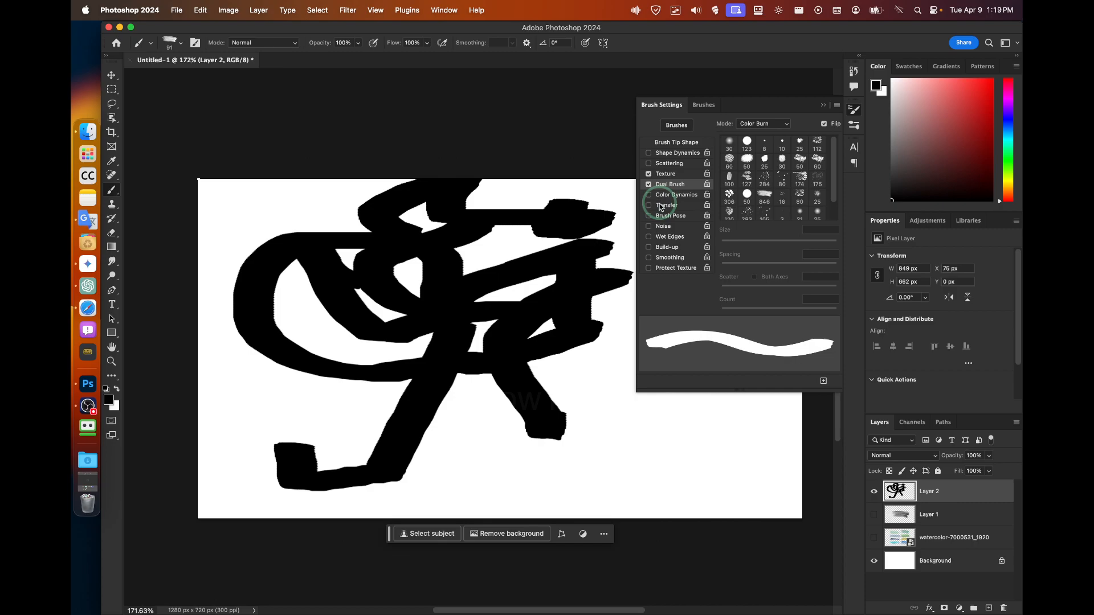
pyautogui.click(746, 177)
pyautogui.moveTo(576, 349)
pyautogui.mouseDown()
pyautogui.moveTo(512, 399)
pyautogui.moveTo(427, 420)
pyautogui.mouseUp()
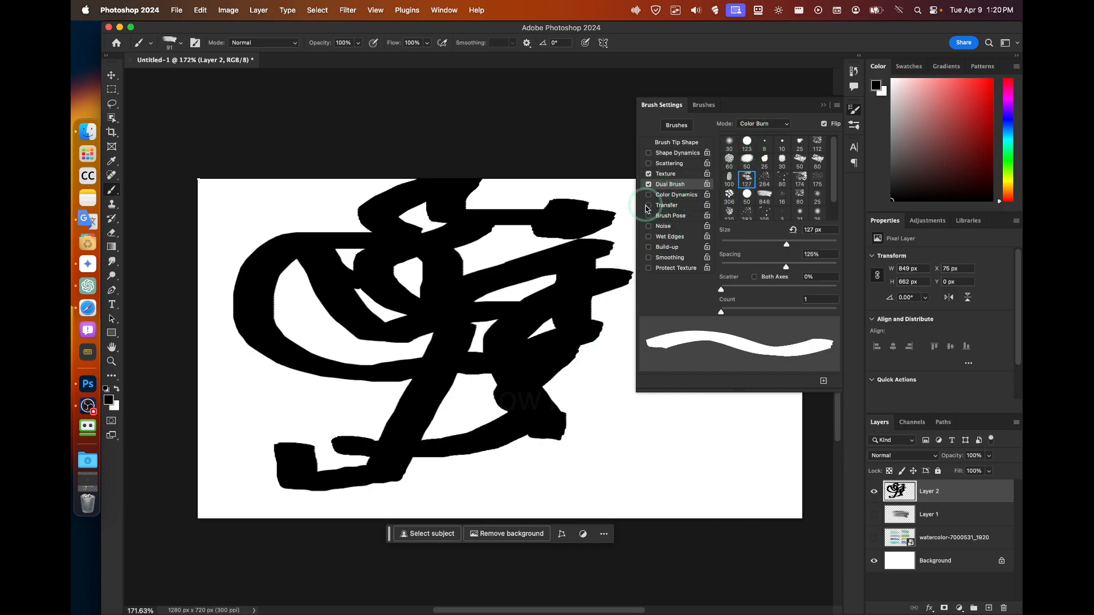
pyautogui.moveTo(555, 373)
pyautogui.mouseDown()
pyautogui.moveTo(484, 437)
pyautogui.moveTo(578, 470)
pyautogui.mouseUp()
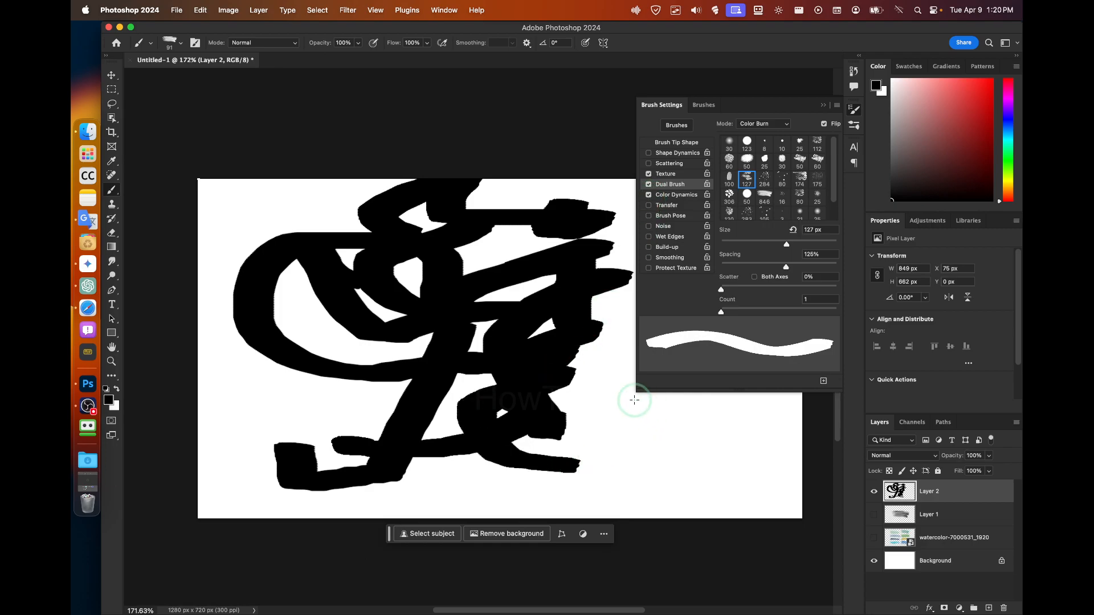
pyautogui.press('super+z')
pyautogui.press('super+z')
pyautogui.press('super+z')
pyautogui.press('super+z')
pyautogui.press('super+z')
pyautogui.press('super+z')
pyautogui.press('super+z')
pyautogui.press('super+z')
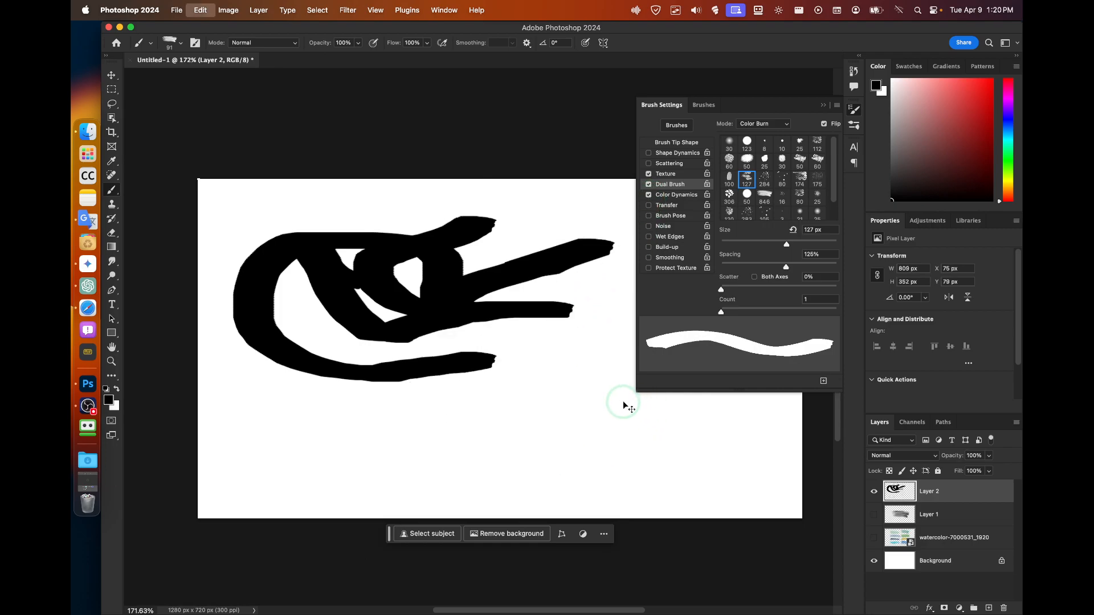
pyautogui.press('super+z')
# Enable Wet Edges and paint a wide grey wavy stroke across Layer 2.
pyautogui.click(647, 236)
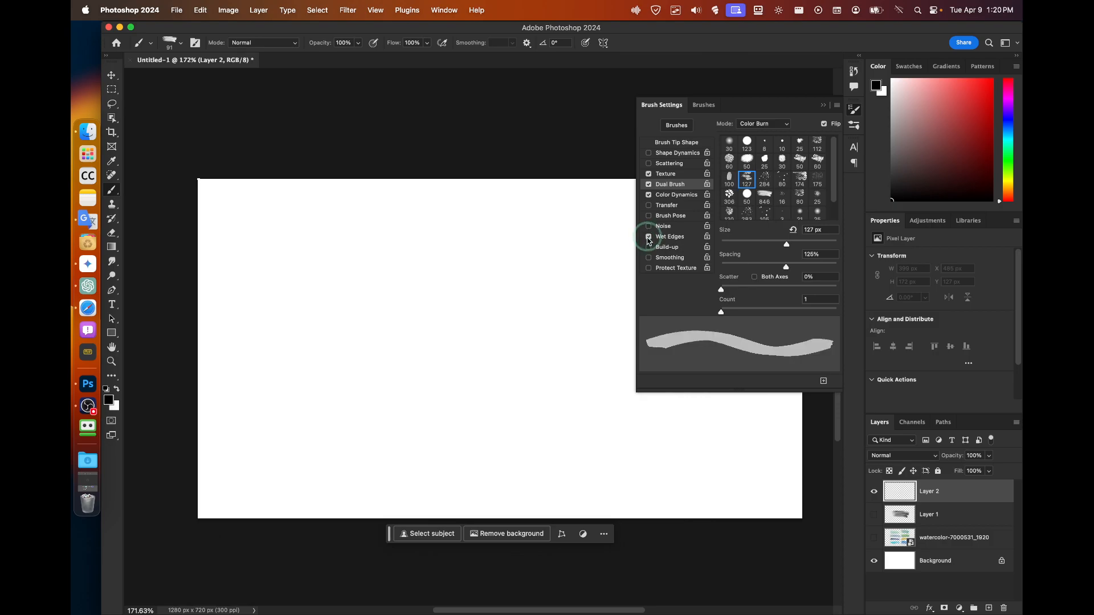
pyautogui.moveTo(607, 280)
pyautogui.mouseDown()
pyautogui.moveTo(473, 335)
pyautogui.moveTo(371, 296)
pyautogui.moveTo(239, 360)
pyautogui.mouseUp()
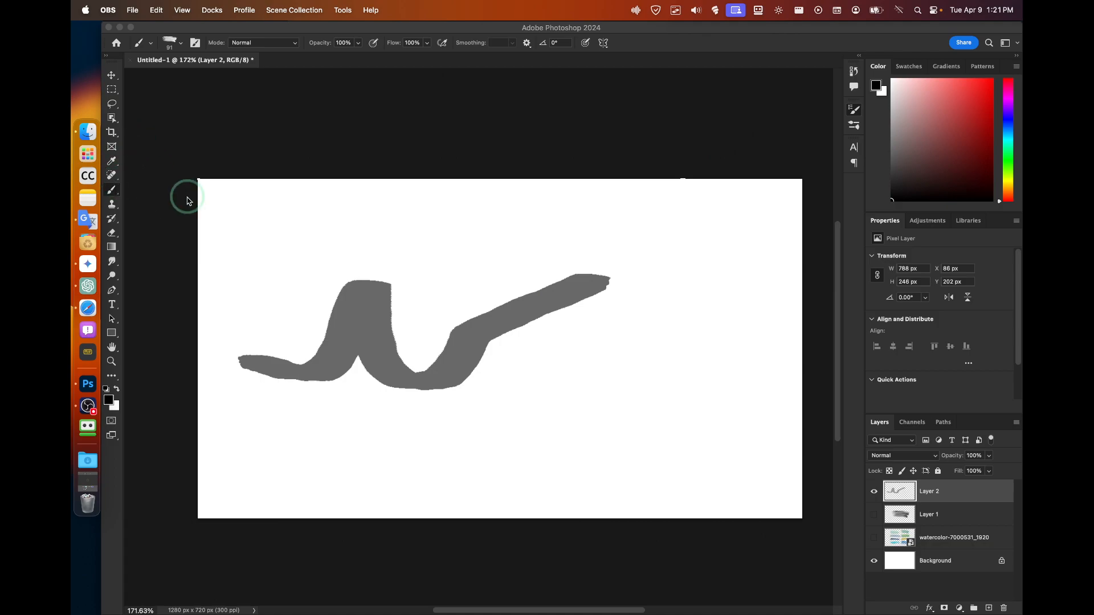
pyautogui.click(855, 114)
# Switch the dual brush tip to 123 and select the Hard Round brush preset.
pyautogui.click(746, 141)
pyautogui.click(706, 106)
pyautogui.scroll(10, 688, 193)
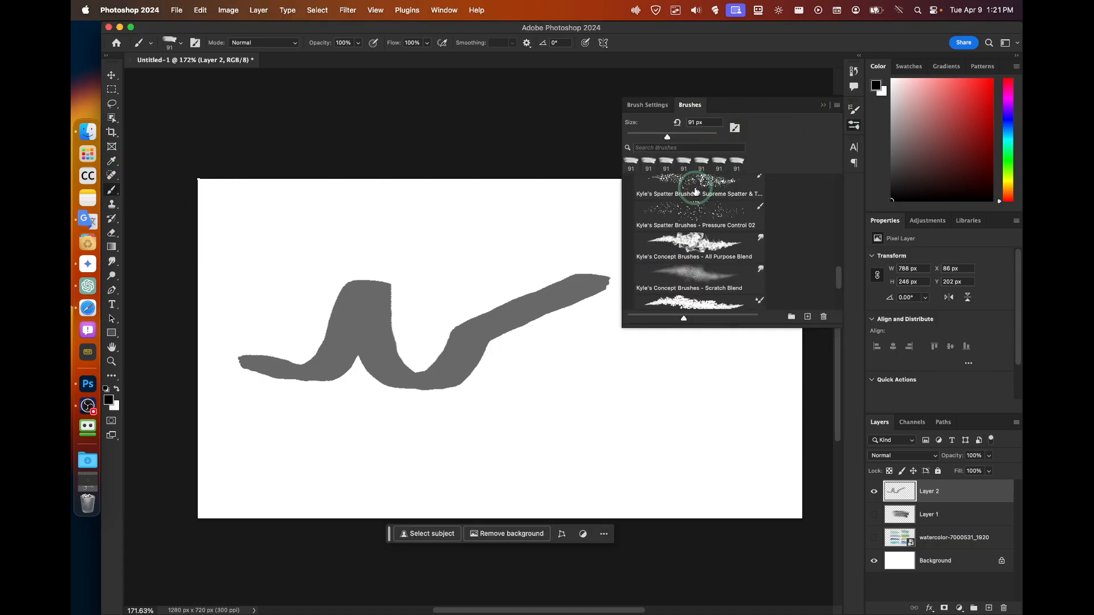
pyautogui.click(672, 228)
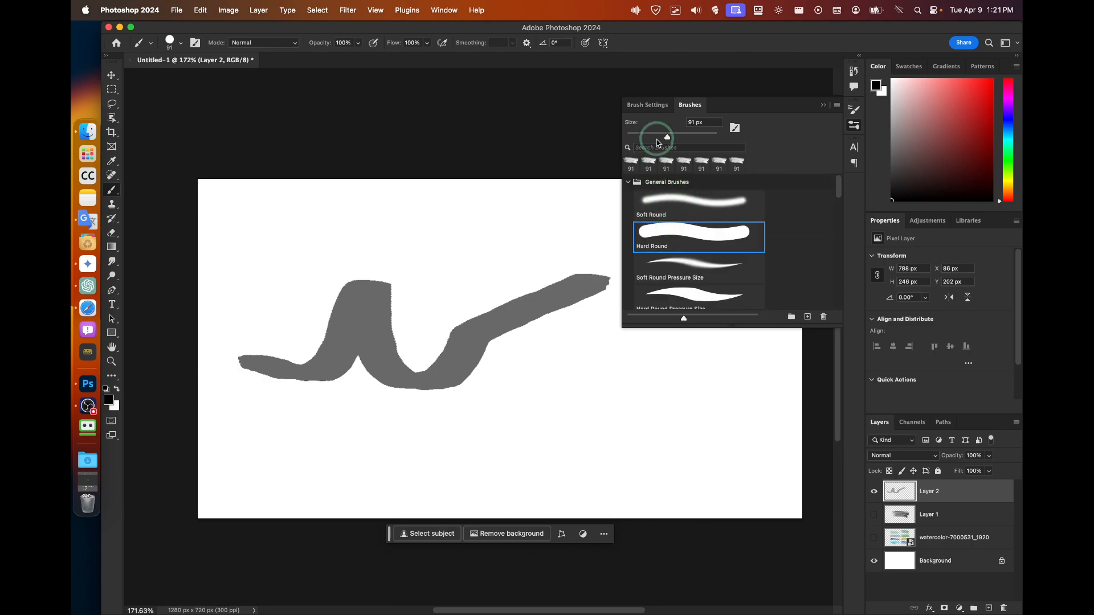
pyautogui.click(652, 108)
# Experiment with Shape Dynamics size jitter and minimum diameter on Hard Round, leaving control Off.
pyautogui.click(666, 154)
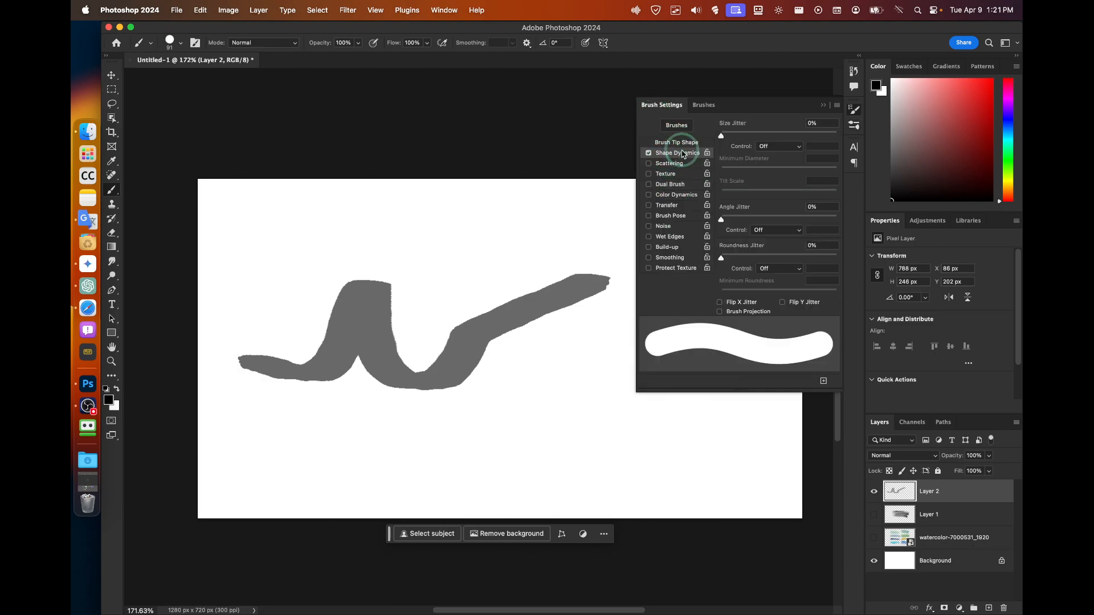
pyautogui.moveTo(721, 135); pyautogui.dragTo(804, 138)
pyautogui.moveTo(722, 171)
pyautogui.mouseDown()
pyautogui.moveTo(790, 171)
pyautogui.moveTo(725, 171)
pyautogui.mouseUp()
pyautogui.moveTo(584, 223)
pyautogui.mouseDown()
pyautogui.moveTo(484, 225)
pyautogui.moveTo(479, 237)
pyautogui.mouseUp()
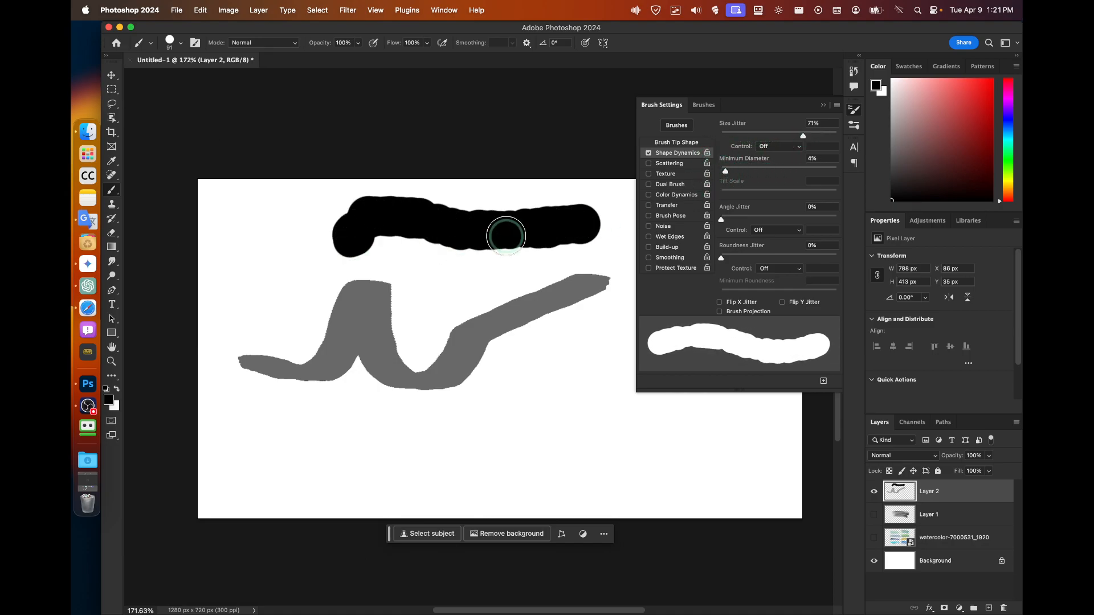
pyautogui.moveTo(724, 171)
pyautogui.mouseDown()
pyautogui.moveTo(735, 172)
pyautogui.moveTo(712, 188)
pyautogui.mouseUp()
pyautogui.moveTo(588, 331)
pyautogui.mouseDown()
pyautogui.moveTo(483, 341)
pyautogui.moveTo(440, 377)
pyautogui.mouseUp()
pyautogui.moveTo(561, 299); pyautogui.dragTo(434, 297)
pyautogui.click(779, 147)
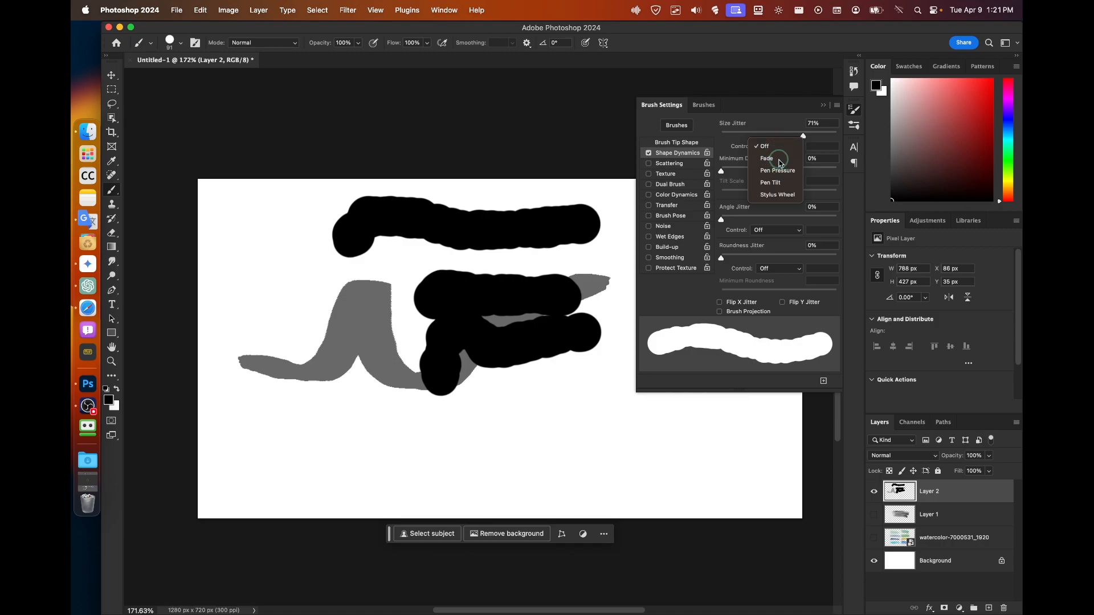
pyautogui.click(766, 152)
pyautogui.click(778, 146)
pyautogui.click(775, 136)
# Select TUTORIAL TEST and enable Shape Dynamics with 36% size jitter.
pyautogui.click(695, 107)
pyautogui.scroll(-15, 695, 280)
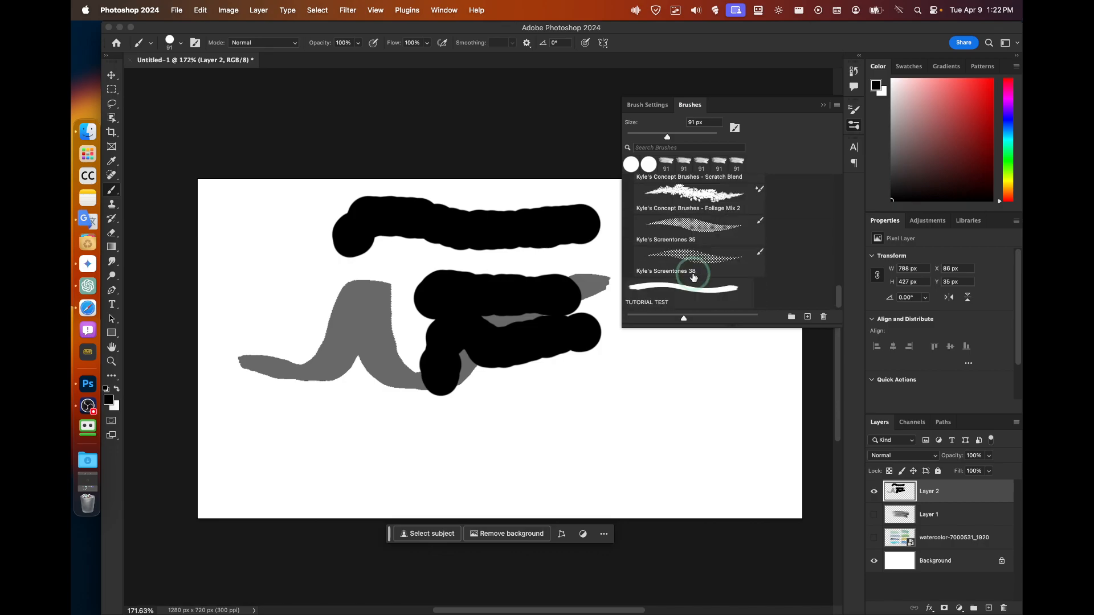
pyautogui.click(692, 283)
pyautogui.click(647, 105)
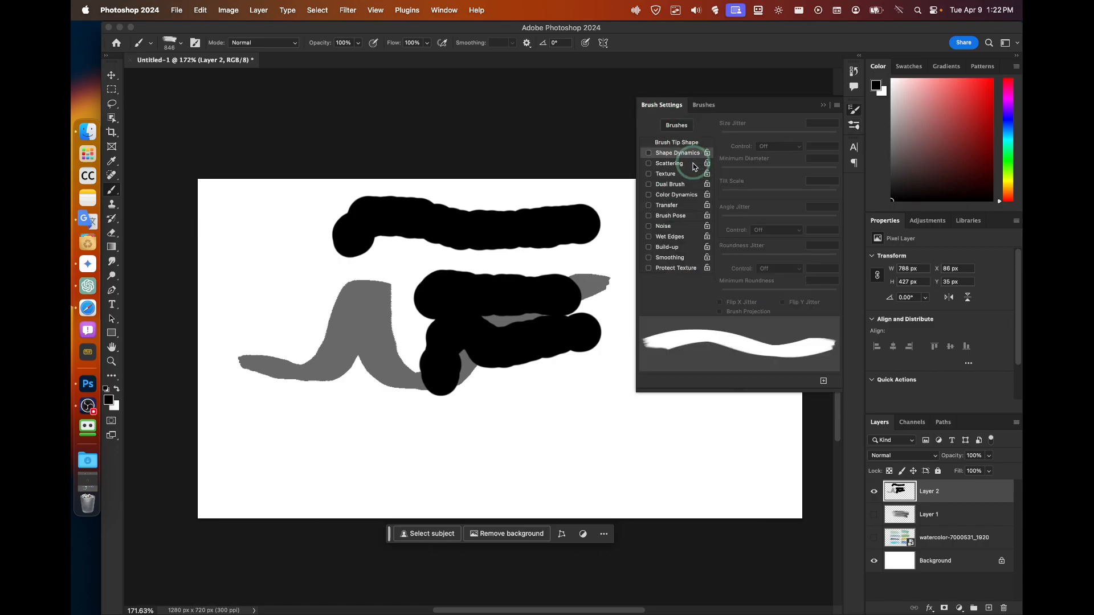
pyautogui.click(653, 156)
pyautogui.moveTo(721, 137); pyautogui.dragTo(762, 138)
pyautogui.moveTo(561, 261)
pyautogui.mouseDown()
pyautogui.moveTo(449, 260)
pyautogui.moveTo(423, 278)
pyautogui.mouseUp()
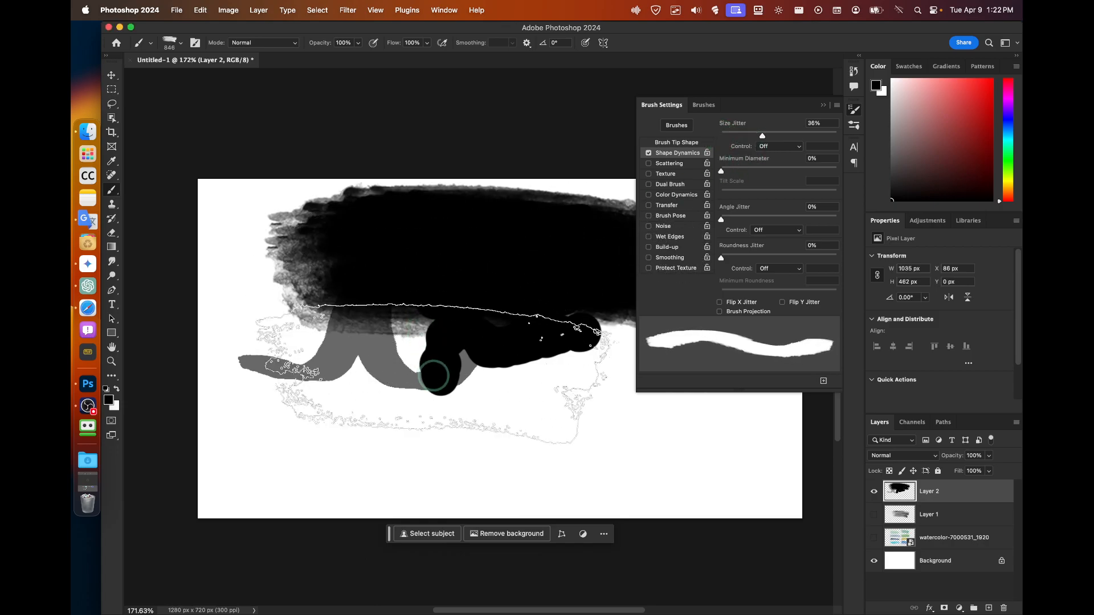
# Test-paint dabs and strokes with the jittered brush, then undo them.
pyautogui.click(433, 376)
pyautogui.moveTo(543, 266)
pyautogui.mouseDown()
pyautogui.moveTo(423, 272)
pyautogui.moveTo(304, 243)
pyautogui.moveTo(418, 349)
pyautogui.mouseUp()
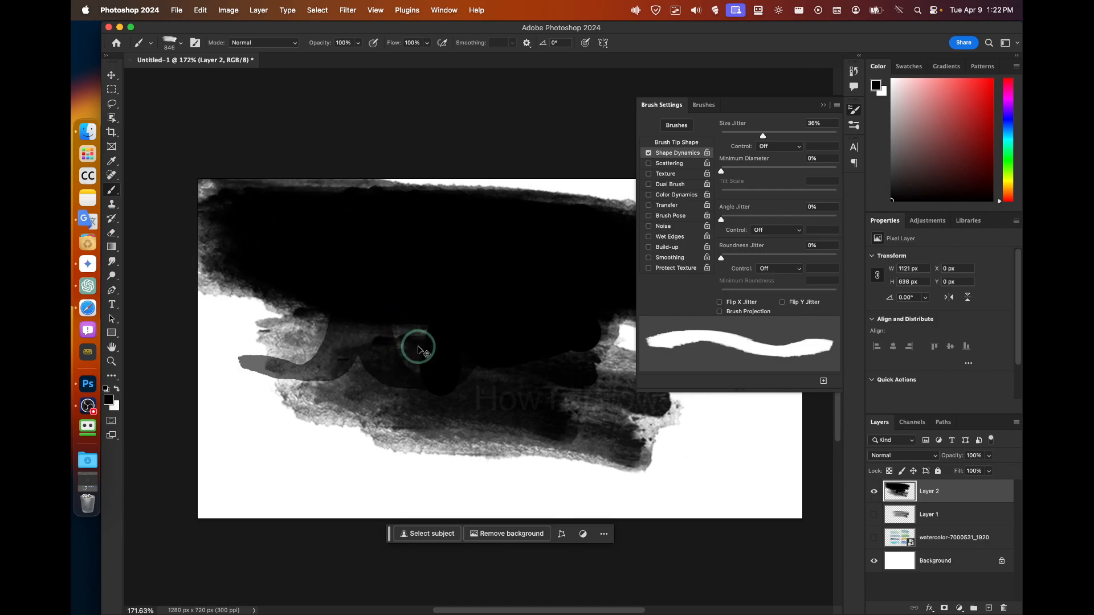
pyautogui.press('super+z')
pyautogui.press('super+z')
pyautogui.press('super+z')
pyautogui.press('super+z')
pyautogui.press('super+z')
pyautogui.press('super+z')
pyautogui.click(470, 331)
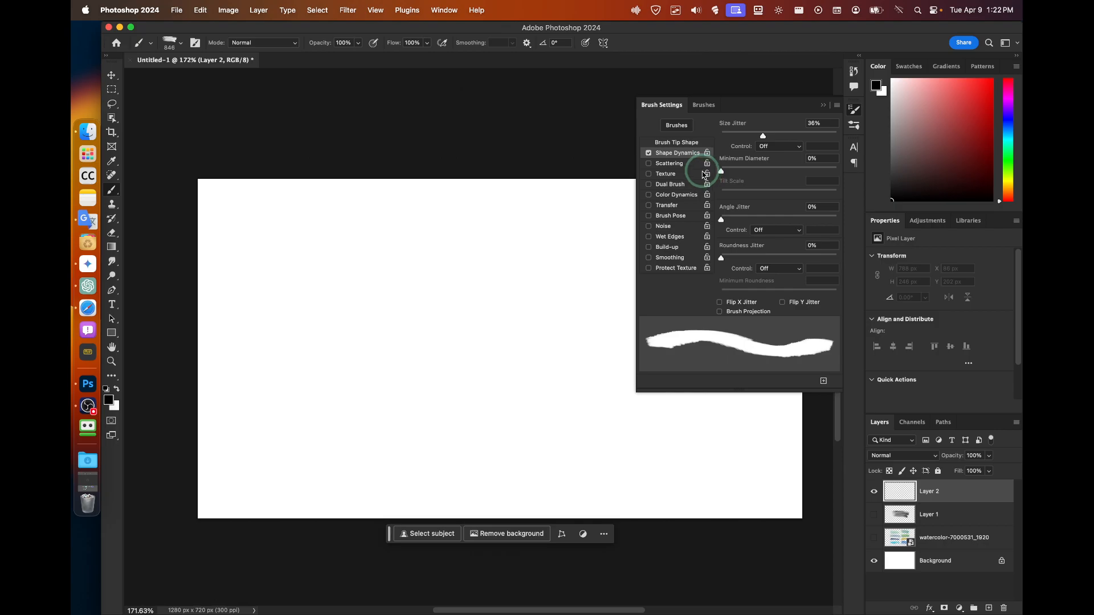
pyautogui.moveTo(521, 218)
pyautogui.mouseDown()
pyautogui.moveTo(489, 220)
pyautogui.moveTo(552, 248)
pyautogui.mouseUp()
pyautogui.press('super+z')
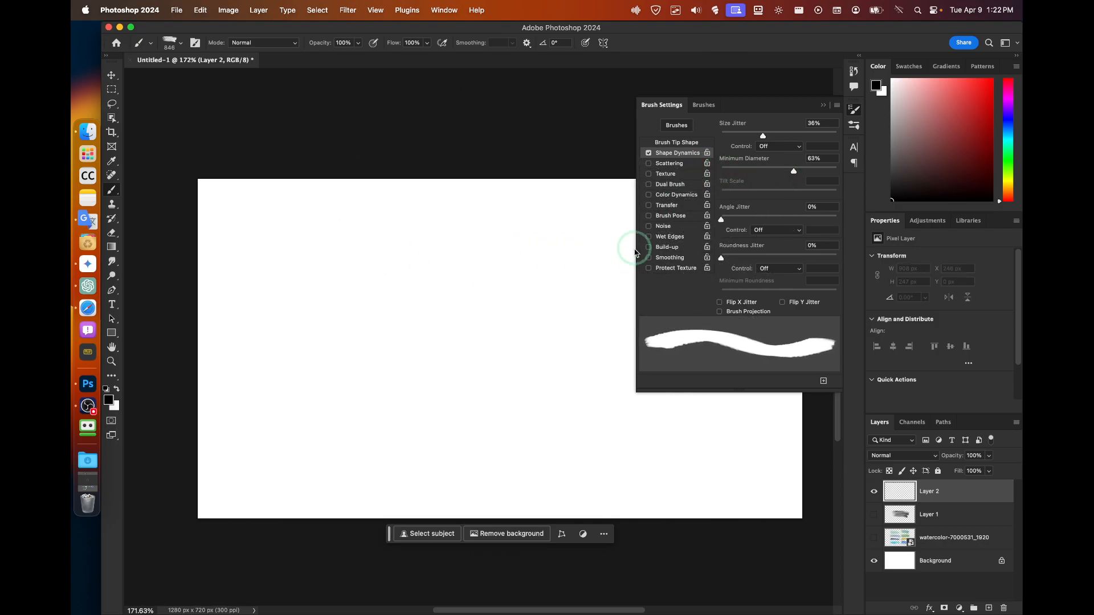
pyautogui.click(704, 106)
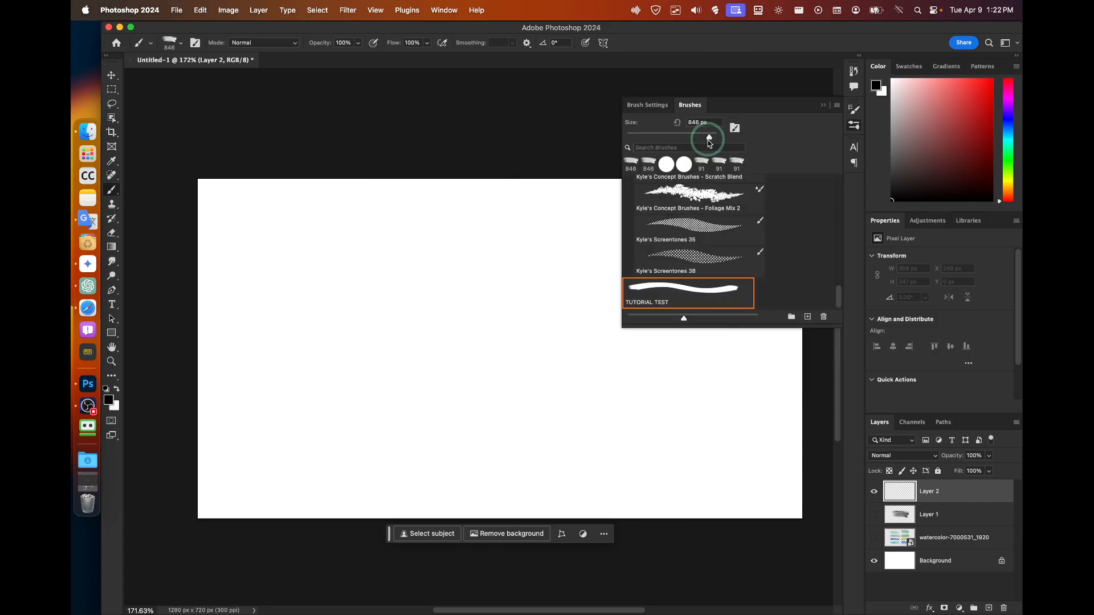
# Reduce the brush size to 172 px and undo the test stroke.
pyautogui.moveTo(692, 141); pyautogui.dragTo(688, 137)
pyautogui.moveTo(442, 252); pyautogui.dragTo(390, 256)
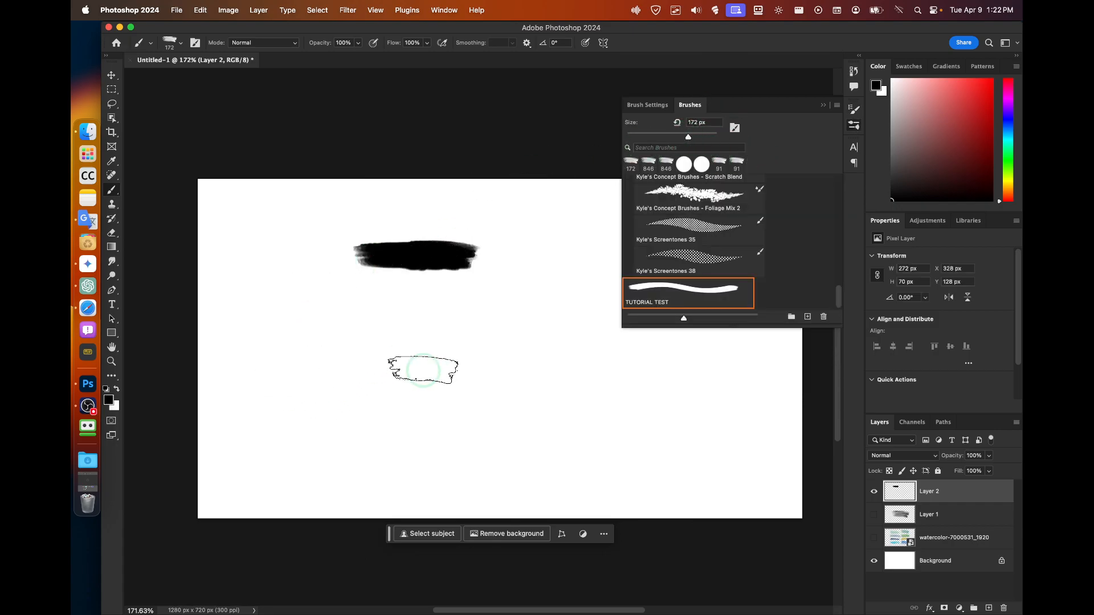
pyautogui.press('super+z')
pyautogui.click(647, 105)
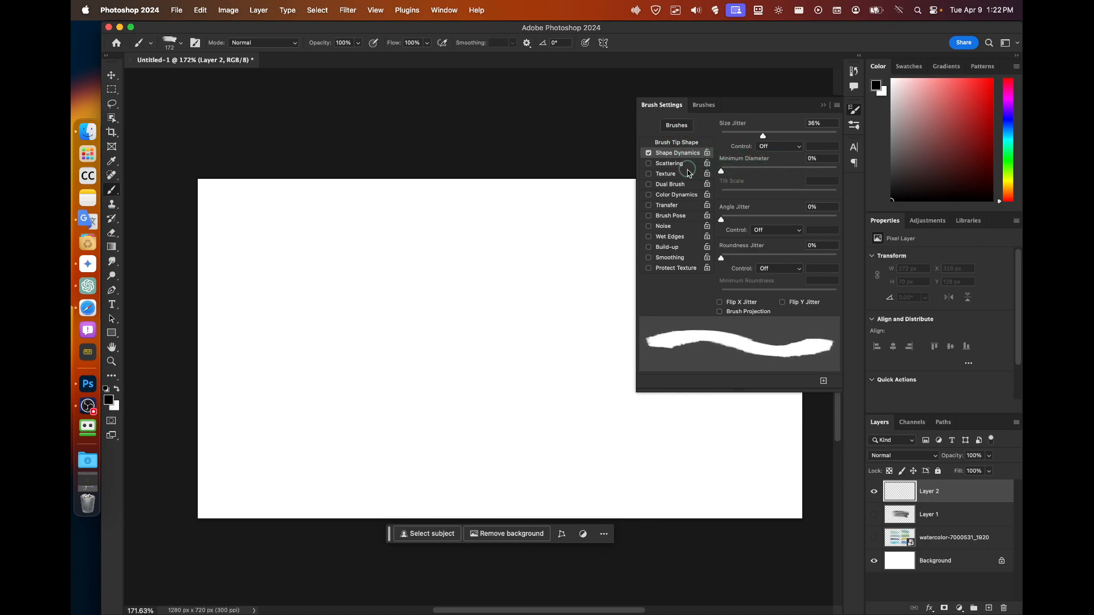
# Try angle jitter at 54% and then 6% with test strokes, then undo them.
pyautogui.moveTo(722, 222)
pyautogui.mouseDown()
pyautogui.moveTo(795, 220)
pyautogui.moveTo(783, 220)
pyautogui.mouseUp()
pyautogui.moveTo(450, 242); pyautogui.dragTo(349, 253)
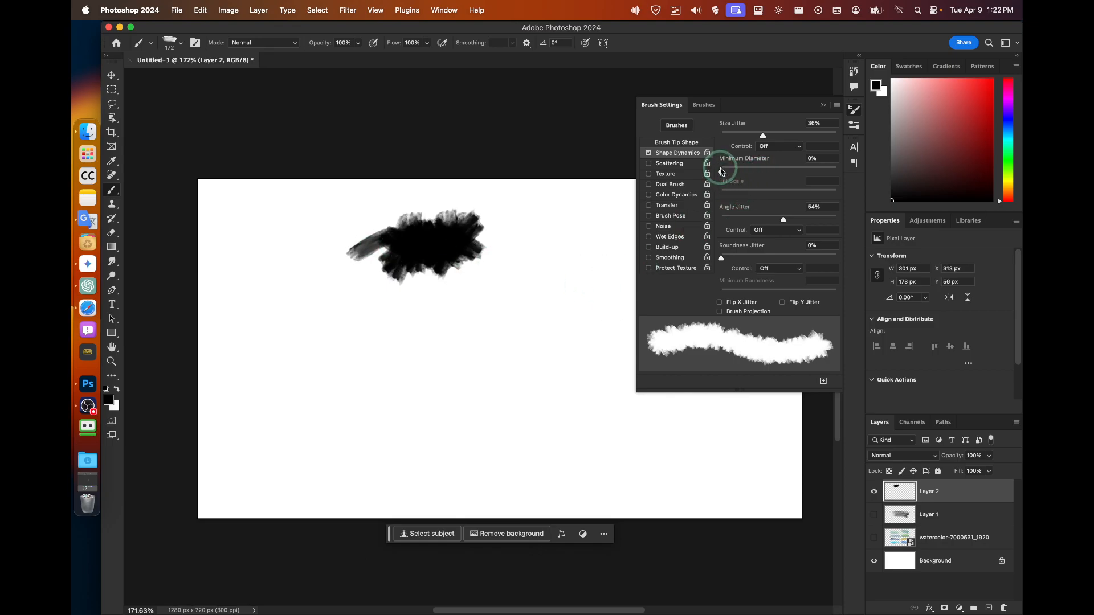
pyautogui.moveTo(762, 219); pyautogui.dragTo(727, 219)
pyautogui.moveTo(617, 208)
pyautogui.mouseDown()
pyautogui.moveTo(524, 220)
pyautogui.moveTo(495, 206)
pyautogui.moveTo(379, 212)
pyautogui.moveTo(307, 234)
pyautogui.moveTo(390, 346)
pyautogui.mouseUp()
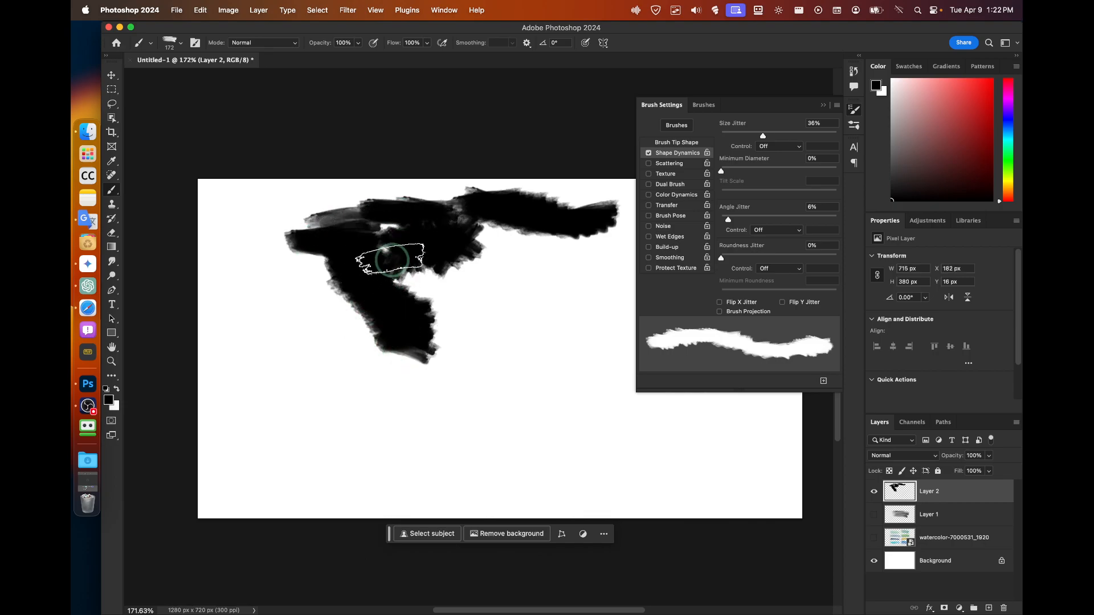
pyautogui.moveTo(390, 256); pyautogui.dragTo(302, 331)
pyautogui.press('super+z')
pyautogui.press('super+z')
pyautogui.press('super+z')
pyautogui.press('super+z')
pyautogui.press('super+z')
pyautogui.press('super+z')
pyautogui.press('super+z')
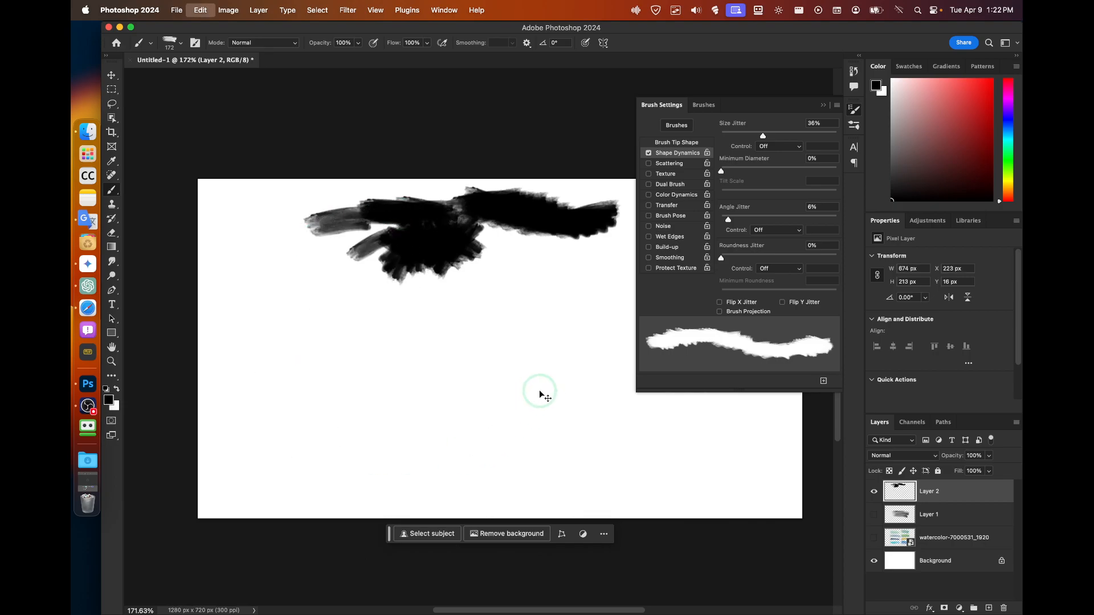
pyautogui.press('super+z')
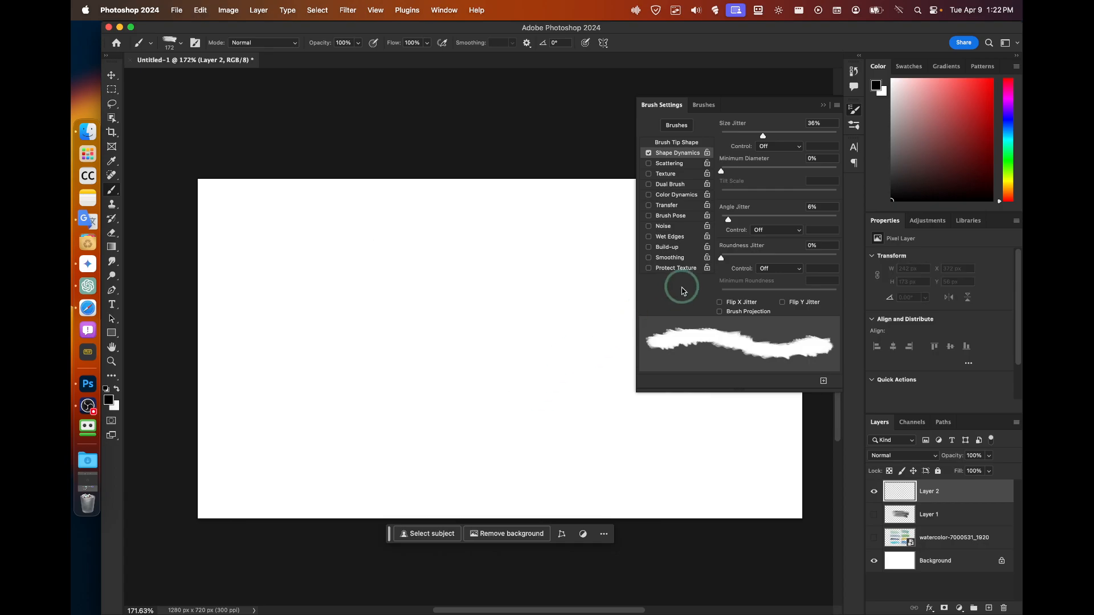
# Set angle jitter 2%, roundness jitter 100%, and minimum roundness about 1%, test-painting.
pyautogui.moveTo(721, 258)
pyautogui.mouseDown()
pyautogui.moveTo(826, 259)
pyautogui.moveTo(822, 268)
pyautogui.mouseUp()
pyautogui.moveTo(576, 280); pyautogui.dragTo(364, 254)
pyautogui.moveTo(728, 219); pyautogui.dragTo(723, 219)
pyautogui.moveTo(547, 251)
pyautogui.mouseDown()
pyautogui.moveTo(446, 246)
pyautogui.moveTo(393, 222)
pyautogui.moveTo(324, 220)
pyautogui.moveTo(296, 223)
pyautogui.mouseUp()
pyautogui.moveTo(380, 253); pyautogui.dragTo(362, 255)
pyautogui.moveTo(821, 259)
pyautogui.mouseDown()
pyautogui.moveTo(723, 257)
pyautogui.moveTo(866, 262)
pyautogui.mouseUp()
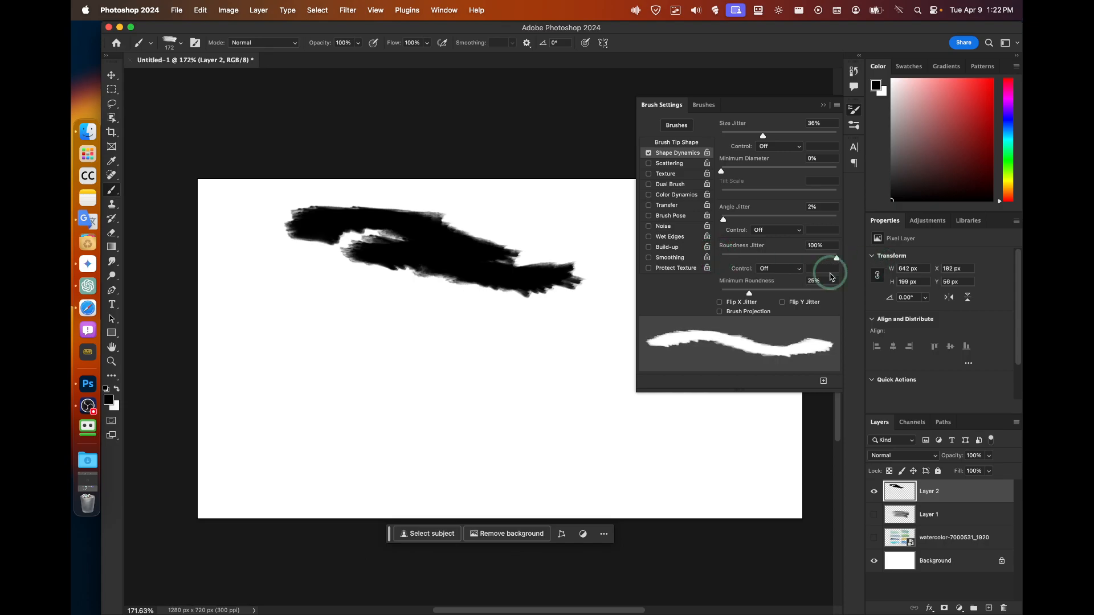
pyautogui.moveTo(740, 289)
pyautogui.mouseDown()
pyautogui.moveTo(838, 296)
pyautogui.moveTo(721, 293)
pyautogui.mouseUp()
pyautogui.moveTo(524, 322); pyautogui.dragTo(312, 360)
# Set the Roundness Jitter control to Fade.
pyautogui.click(778, 268)
pyautogui.click(768, 279)
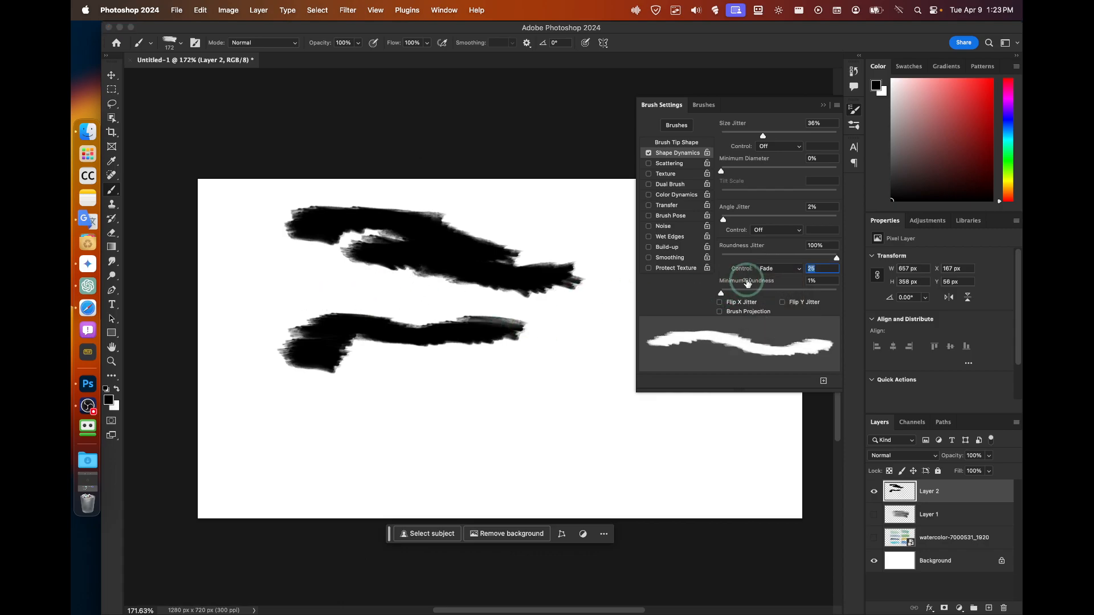
pyautogui.click(766, 268)
pyautogui.click(769, 258)
# Enable Scattering at 100% with count 10, test-paint, then undo the strokes.
pyautogui.click(668, 165)
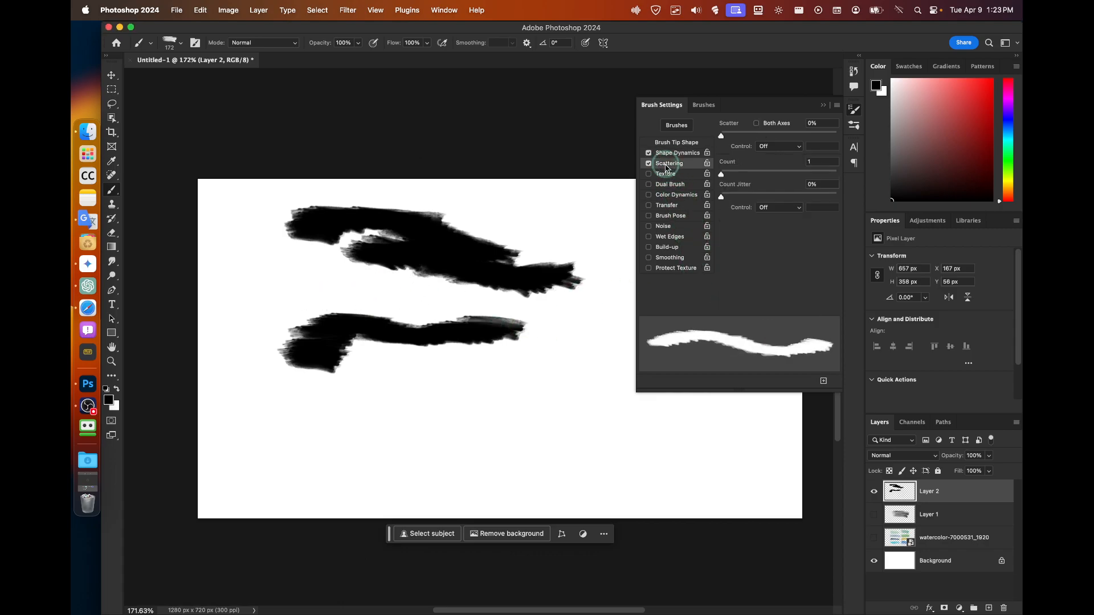
pyautogui.moveTo(720, 139); pyautogui.dragTo(732, 138)
pyautogui.moveTo(546, 373)
pyautogui.mouseDown()
pyautogui.moveTo(497, 374)
pyautogui.moveTo(429, 342)
pyautogui.moveTo(405, 313)
pyautogui.mouseUp()
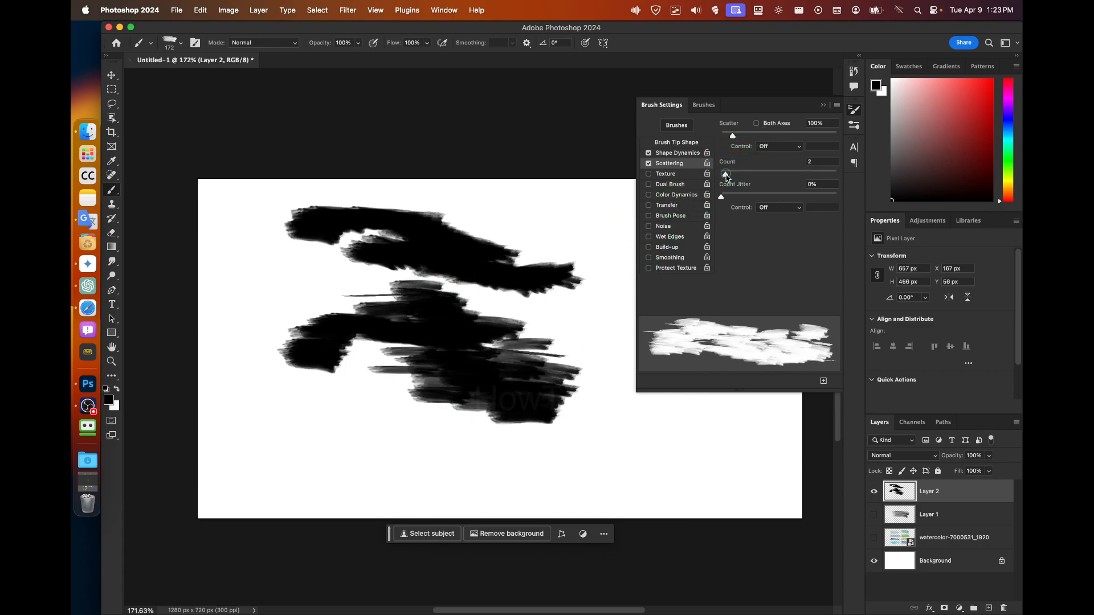
pyautogui.moveTo(724, 173); pyautogui.dragTo(791, 175)
pyautogui.moveTo(593, 188)
pyautogui.mouseDown()
pyautogui.moveTo(523, 194)
pyautogui.moveTo(492, 236)
pyautogui.moveTo(508, 297)
pyautogui.moveTo(479, 194)
pyautogui.moveTo(292, 306)
pyautogui.moveTo(619, 265)
pyautogui.mouseUp()
pyautogui.press('super+z')
pyautogui.press('super+z')
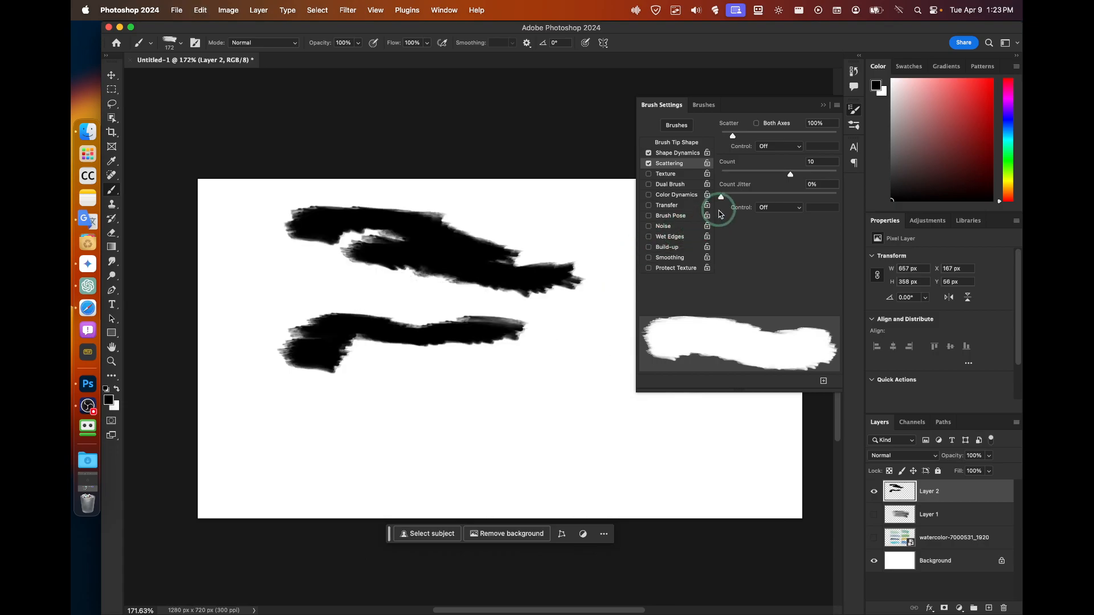
# Try Texture with a C-shaped test stroke, undo it, and turn Texture off.
pyautogui.click(665, 177)
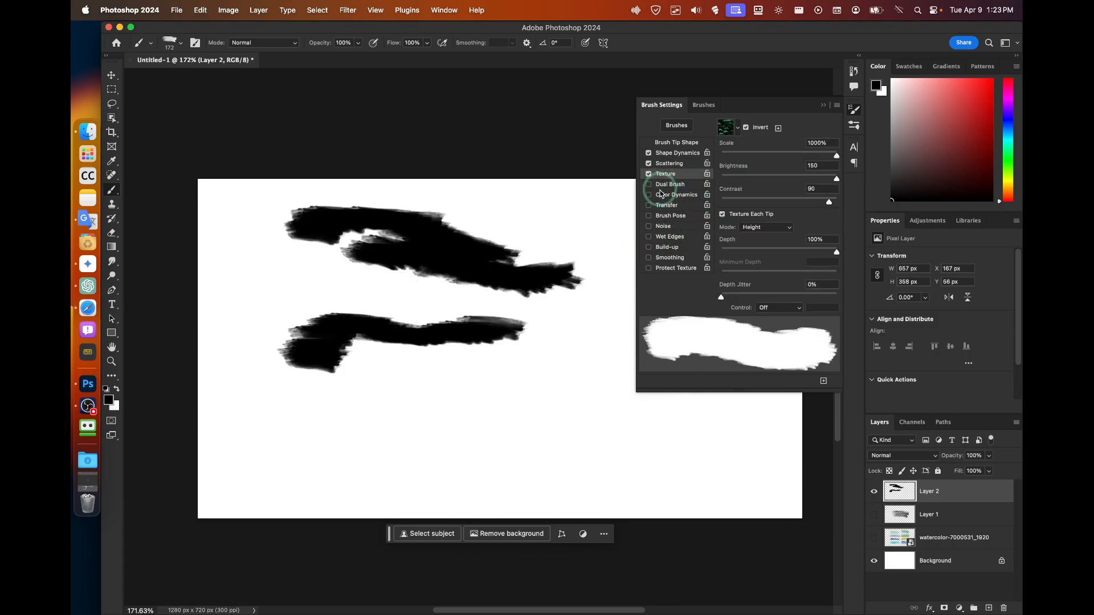
pyautogui.moveTo(598, 202)
pyautogui.mouseDown()
pyautogui.moveTo(398, 261)
pyautogui.moveTo(655, 410)
pyautogui.mouseUp()
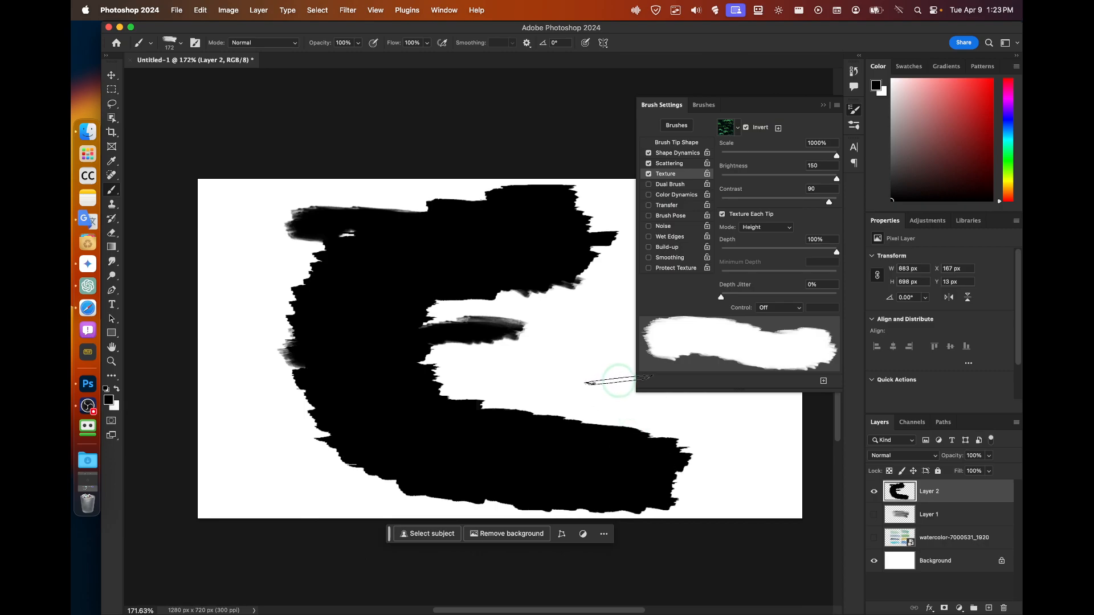
pyautogui.press('super+z')
pyautogui.press('super+z')
pyautogui.click(649, 174)
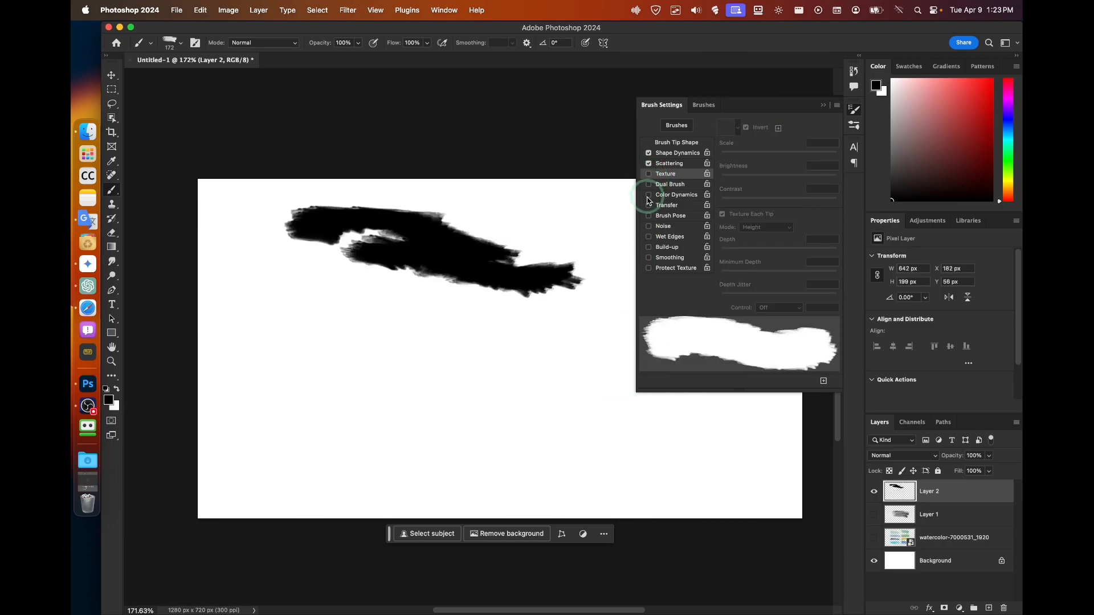
pyautogui.click(667, 164)
# Raise scatter to 1000% and paint scattered streaks across the canvas.
pyautogui.moveTo(740, 136)
pyautogui.mouseDown()
pyautogui.moveTo(726, 137)
pyautogui.moveTo(850, 135)
pyautogui.mouseUp()
pyautogui.moveTo(463, 305)
pyautogui.mouseDown()
pyautogui.moveTo(319, 342)
pyautogui.moveTo(240, 342)
pyautogui.mouseUp()
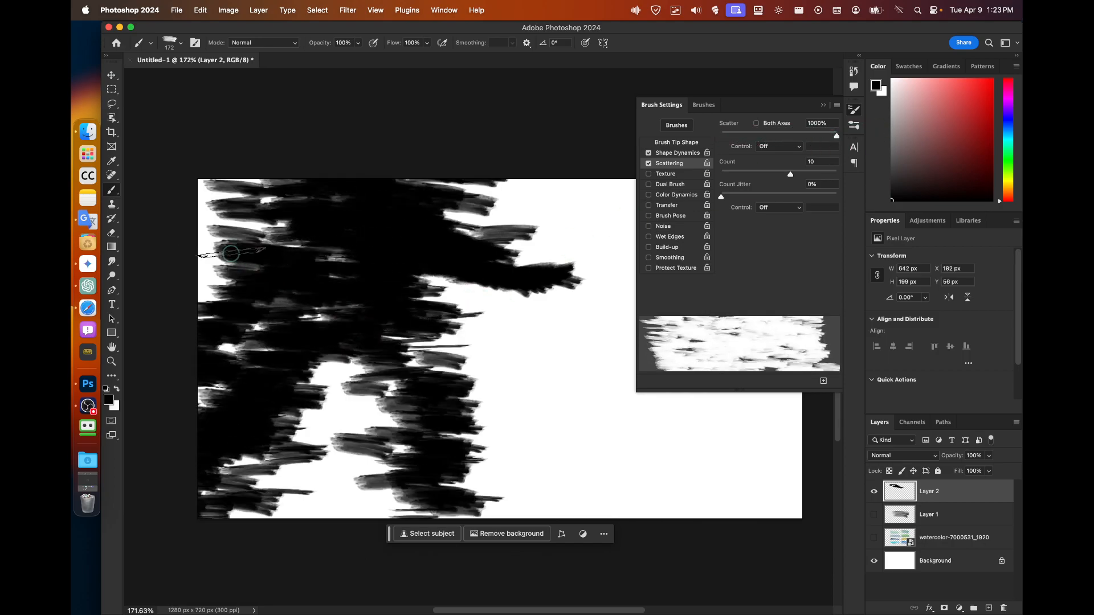
pyautogui.moveTo(520, 384); pyautogui.dragTo(466, 359)
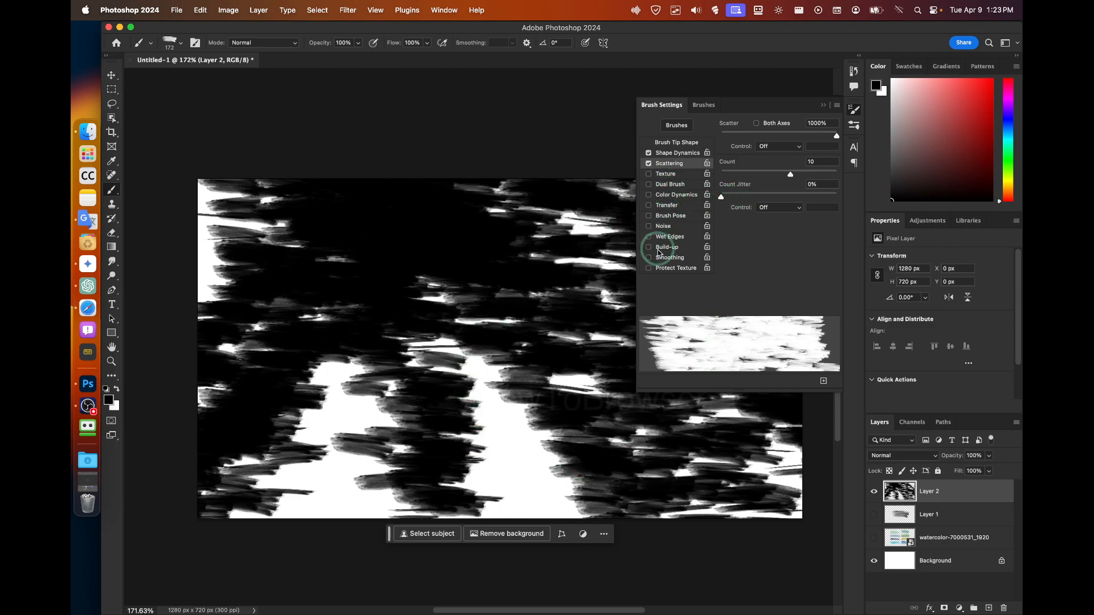
pyautogui.moveTo(604, 376); pyautogui.dragTo(455, 351)
pyautogui.press('super+z')
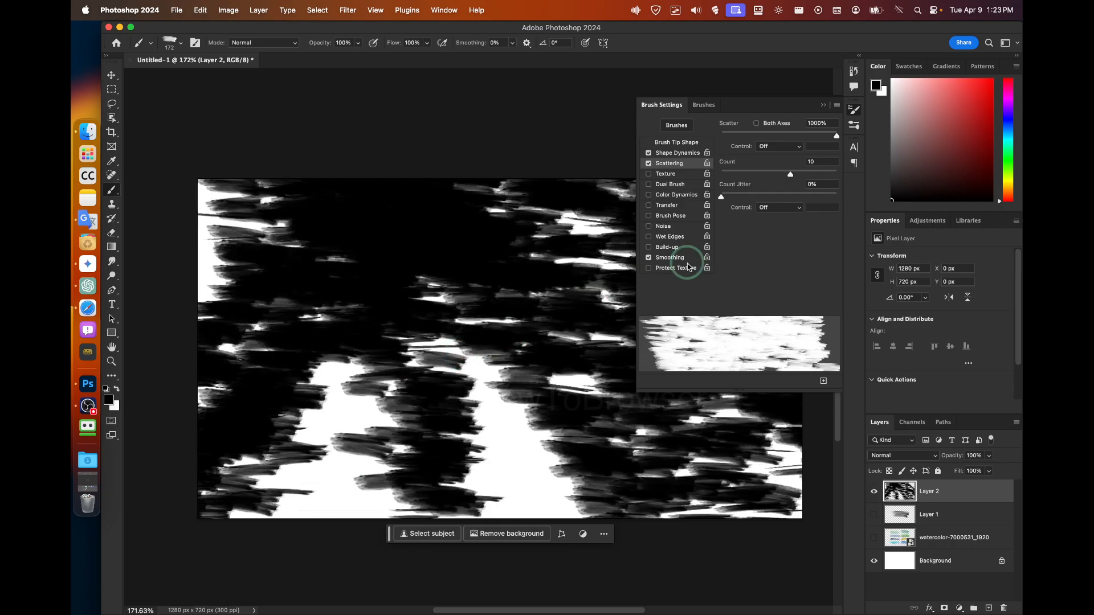
# Enable Brush Pose with Tilt X at 100%, undoing each test stroke.
pyautogui.click(670, 215)
pyautogui.moveTo(601, 264); pyautogui.dragTo(559, 264)
pyautogui.press('super+z')
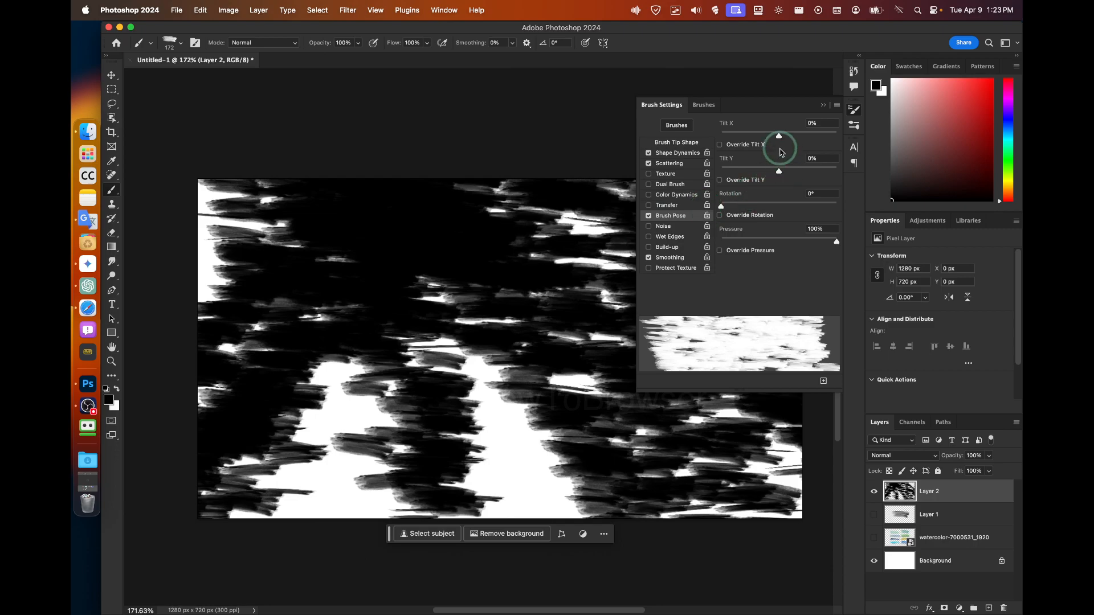
pyautogui.moveTo(817, 137); pyautogui.dragTo(837, 136)
pyautogui.moveTo(530, 367); pyautogui.dragTo(342, 416)
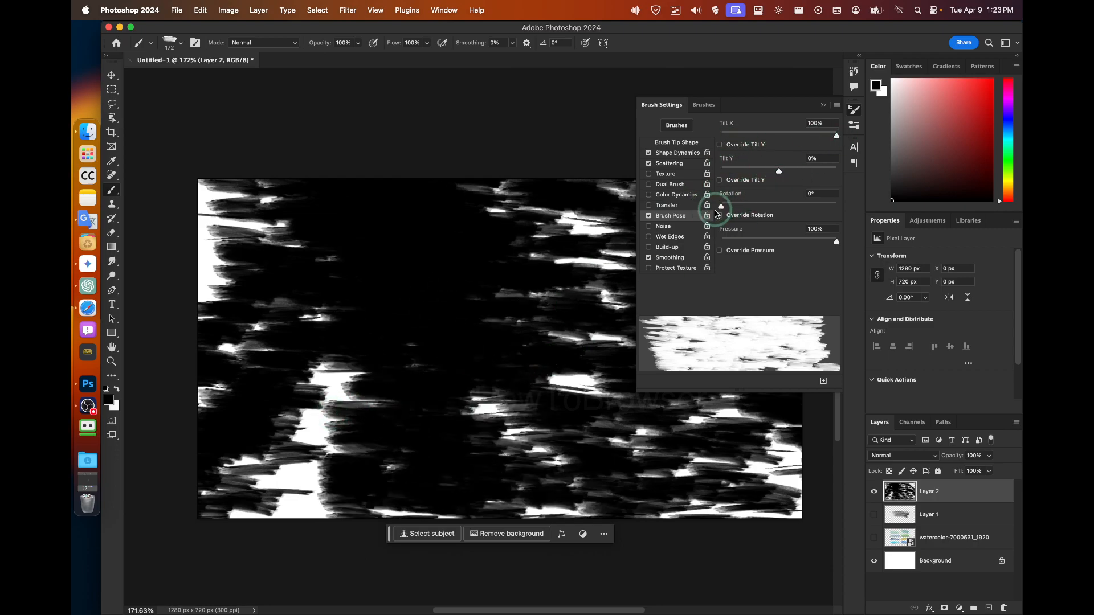
pyautogui.press('super+z')
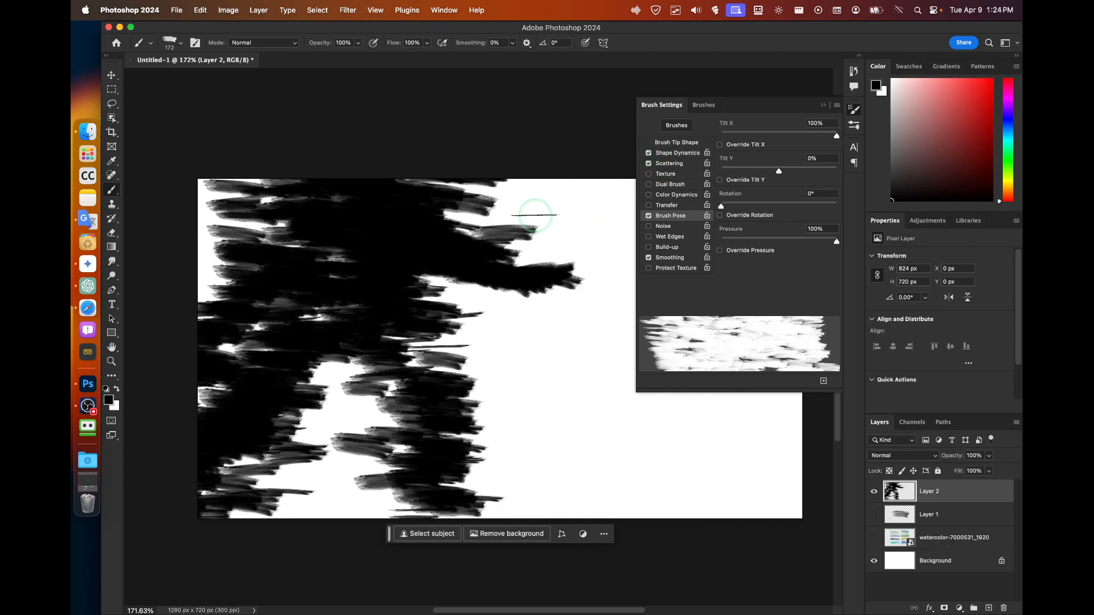
# Paint long scattered black streaks over nearly the whole canvas, then nudge Layer 2 with the Move tool.
pyautogui.moveTo(558, 222)
pyautogui.mouseDown()
pyautogui.moveTo(512, 267)
pyautogui.moveTo(406, 245)
pyautogui.moveTo(139, 245)
pyautogui.moveTo(797, 342)
pyautogui.mouseUp()
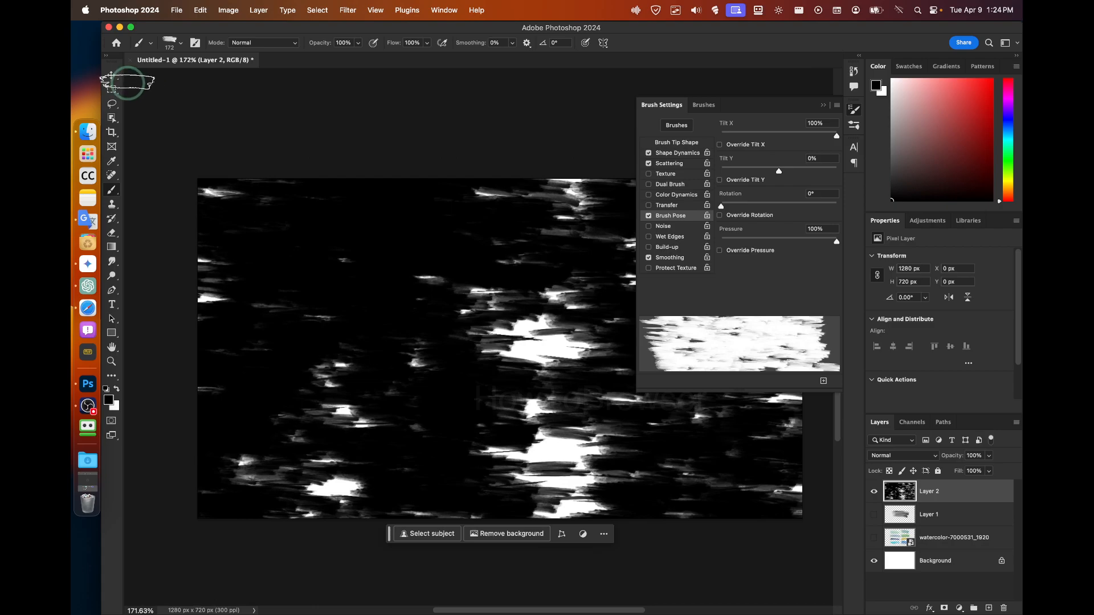
pyautogui.click(111, 75)
pyautogui.moveTo(279, 208)
pyautogui.mouseDown()
pyautogui.moveTo(321, 242)
pyautogui.moveTo(278, 200)
pyautogui.moveTo(285, 207)
pyautogui.mouseUp()
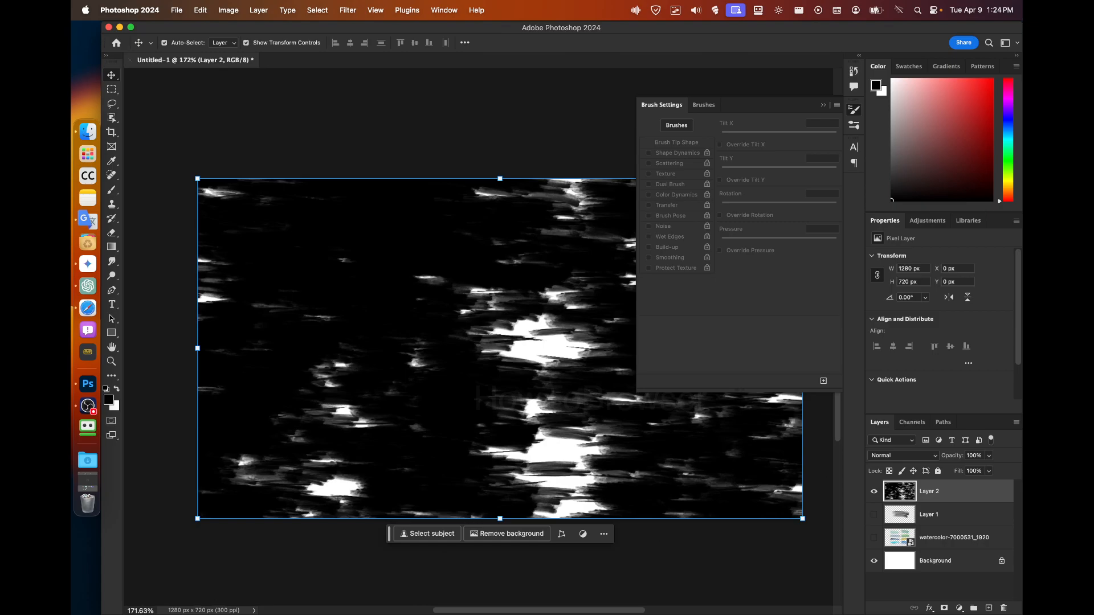
# Undo back to the single black stroke, then paint dotted bands across the top with Screentones 38.
pyautogui.moveTo(315, 295); pyautogui.dragTo(330, 297)
pyautogui.press('super+z')
pyautogui.press('super+z')
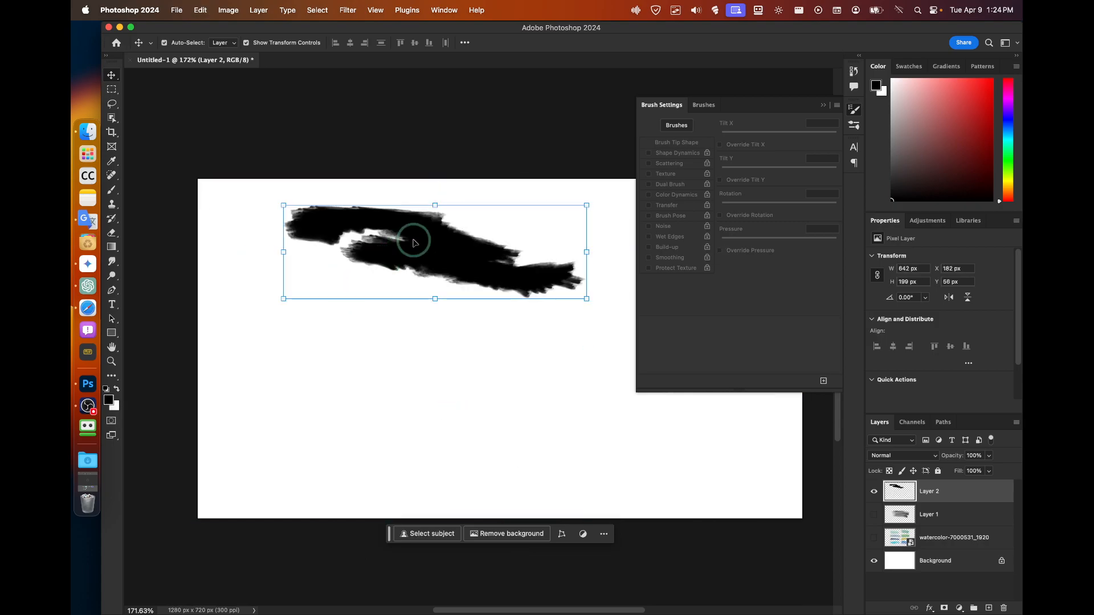
pyautogui.click(696, 127)
pyautogui.click(692, 263)
pyautogui.moveTo(515, 188)
pyautogui.mouseDown()
pyautogui.moveTo(325, 186)
pyautogui.moveTo(232, 232)
pyautogui.moveTo(227, 179)
pyautogui.moveTo(211, 202)
pyautogui.moveTo(588, 217)
pyautogui.moveTo(591, 171)
pyautogui.mouseUp()
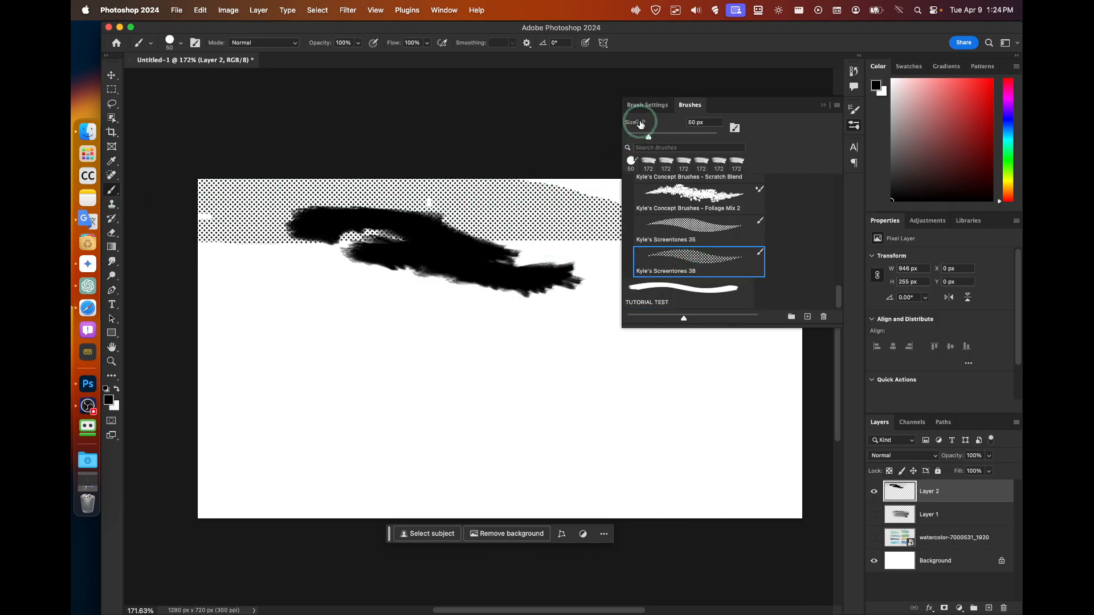
# Select the TUTORIAL TEST brush and paint a grey textured stroke across the canvas top.
pyautogui.click(683, 287)
pyautogui.click(501, 230)
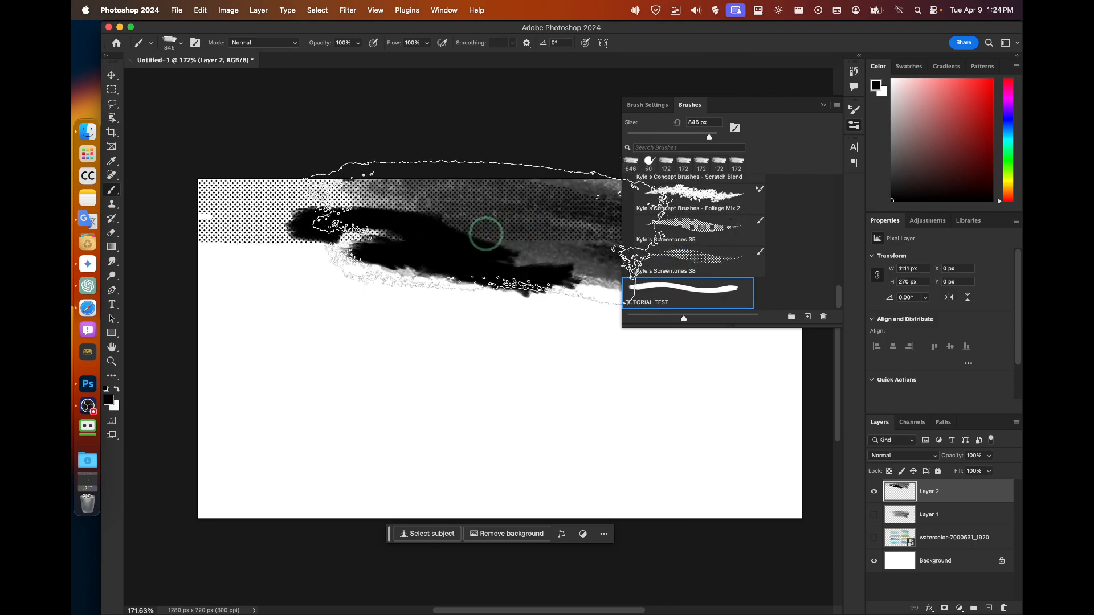
pyautogui.moveTo(491, 234); pyautogui.dragTo(349, 222)
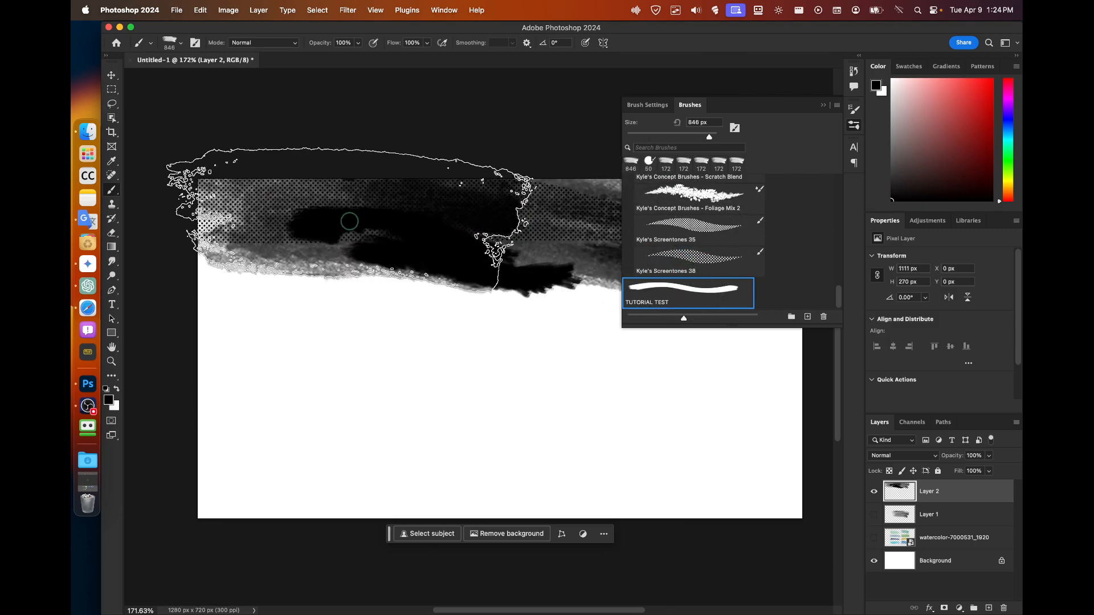
# Turn on Shape Dynamics in Brush Settings and paint large grey strokes across the lower canvas.
pyautogui.click(653, 107)
pyautogui.click(692, 109)
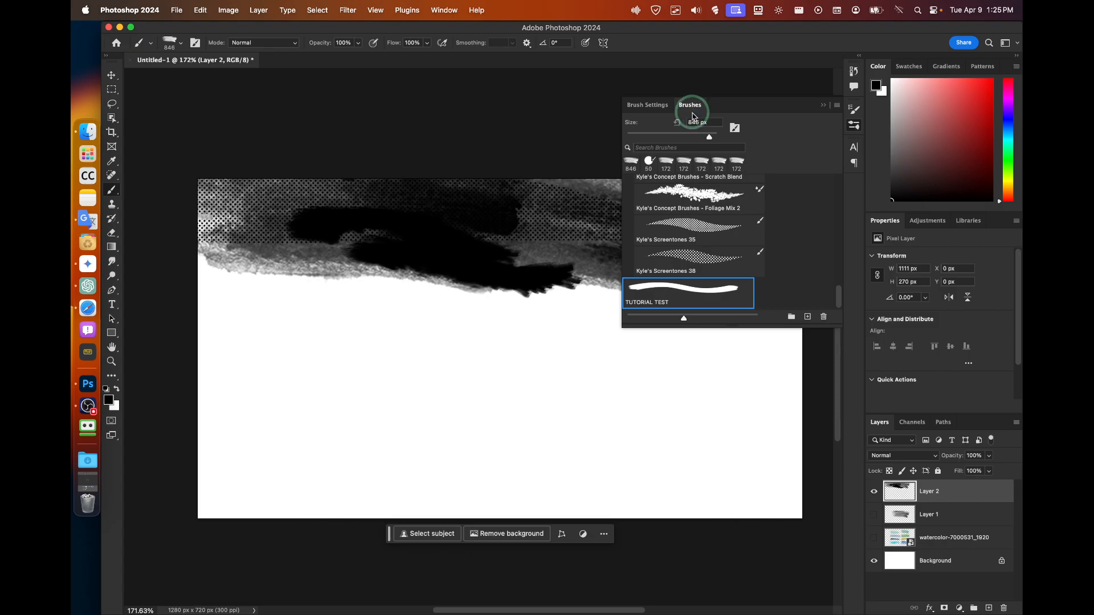
pyautogui.click(654, 105)
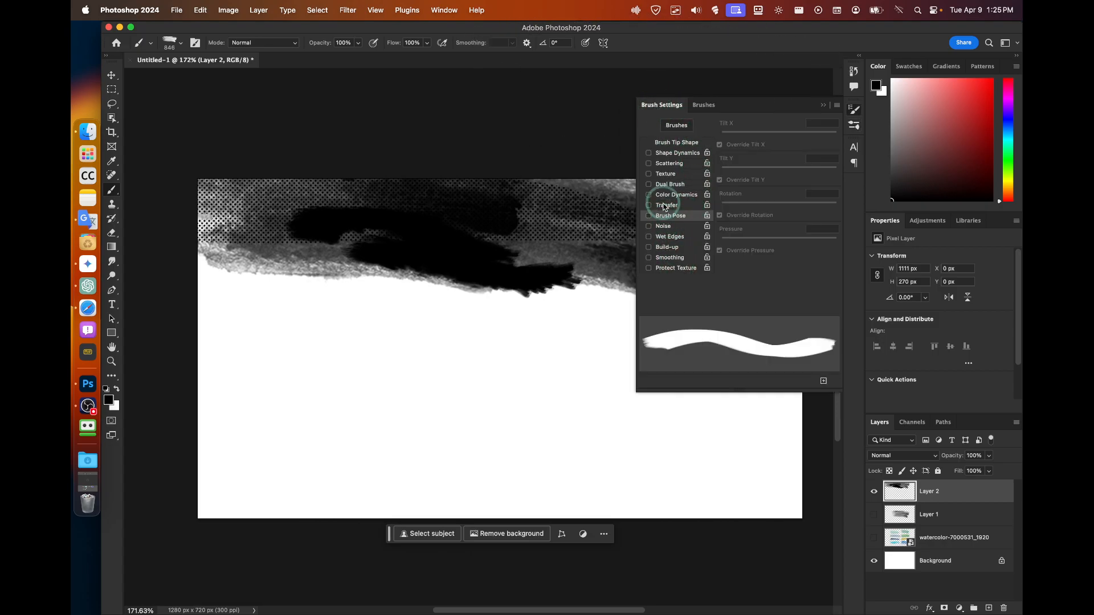
pyautogui.click(655, 152)
pyautogui.moveTo(529, 285)
pyautogui.mouseDown()
pyautogui.moveTo(379, 378)
pyautogui.moveTo(469, 262)
pyautogui.moveTo(456, 275)
pyautogui.moveTo(362, 483)
pyautogui.moveTo(317, 335)
pyautogui.moveTo(547, 456)
pyautogui.moveTo(614, 455)
pyautogui.mouseUp()
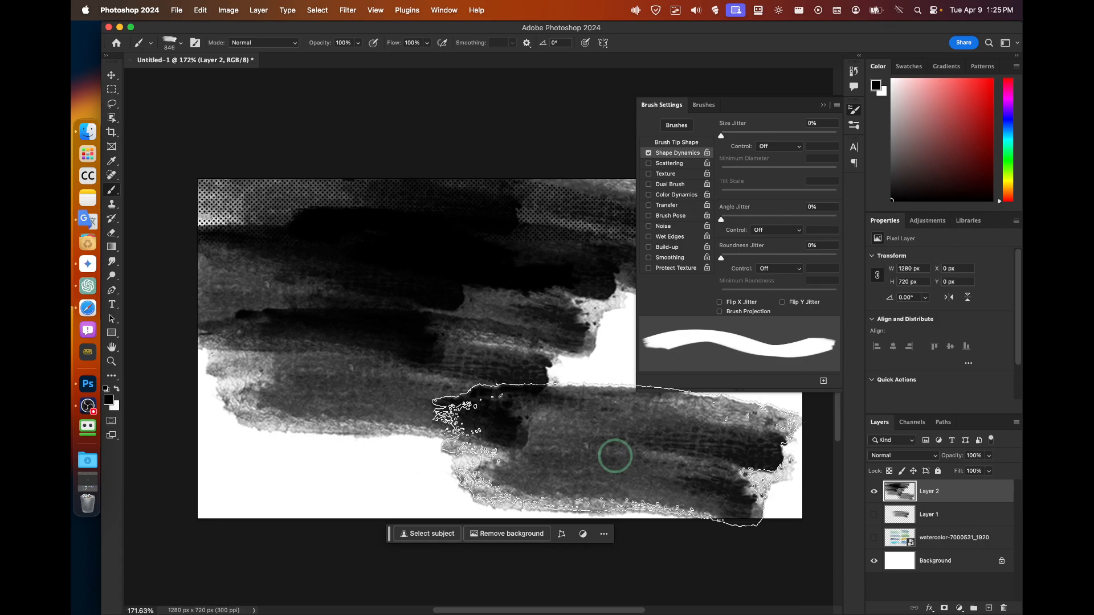